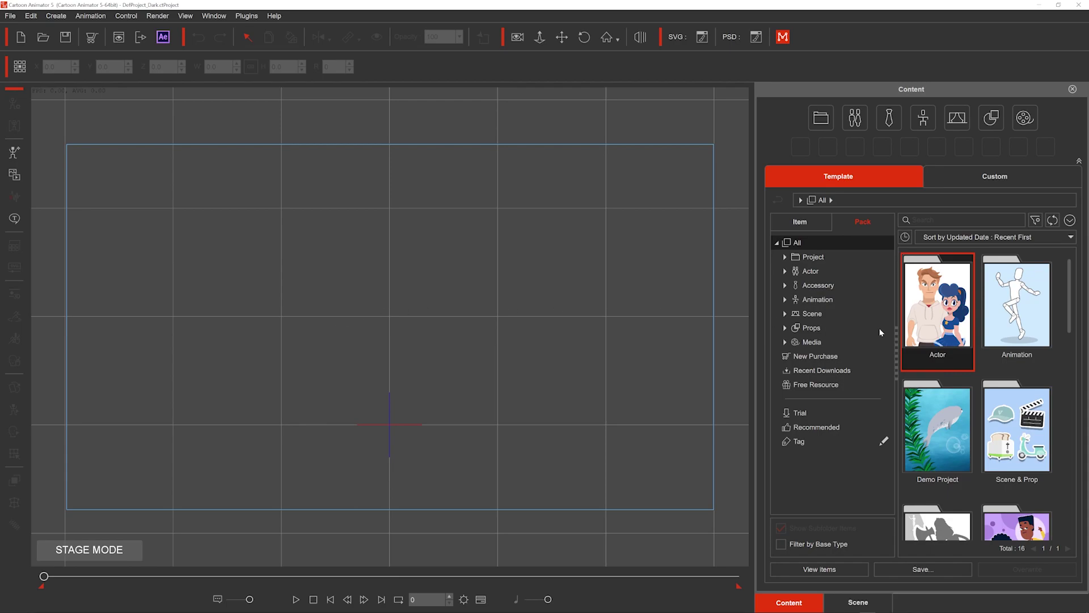
Load the Animated Beach scene from the Scene & Prop pack onto the stage
scroll(1007, 384, "down", 2)
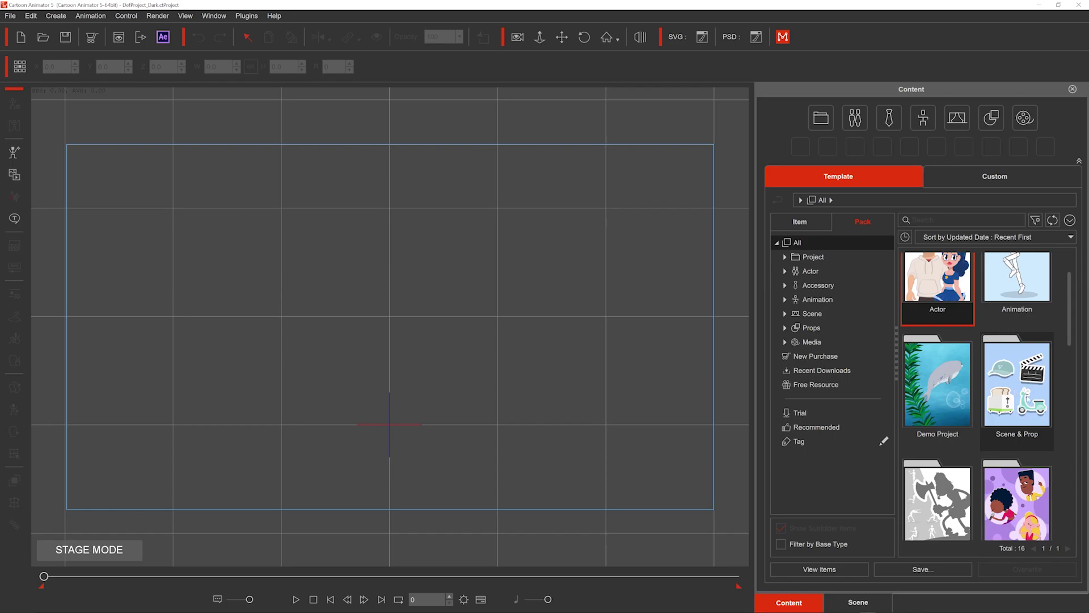
double_click(1018, 384)
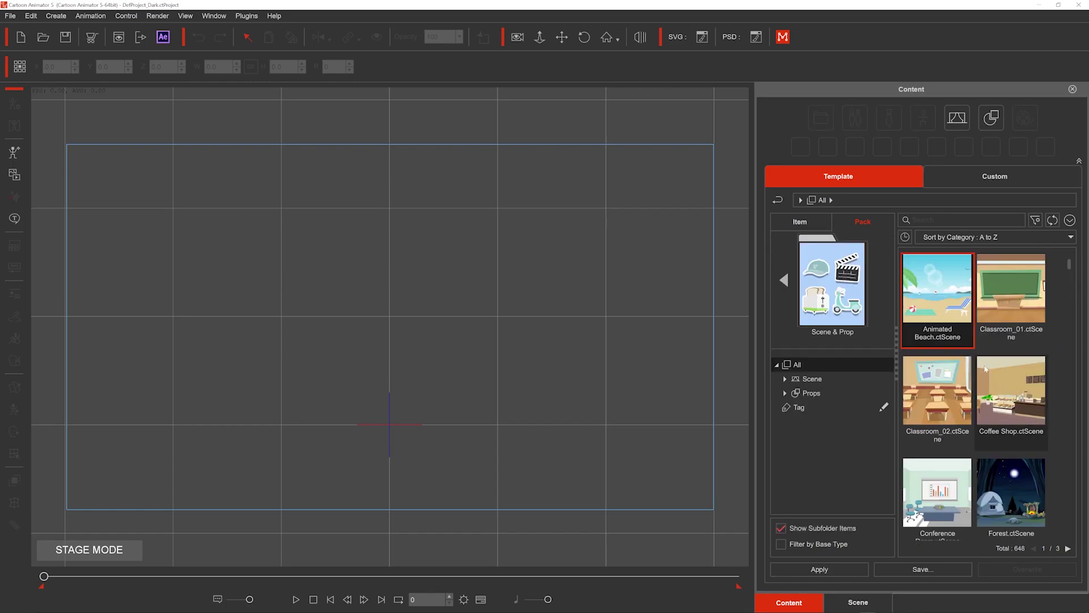
scroll(982, 429, "down", 3)
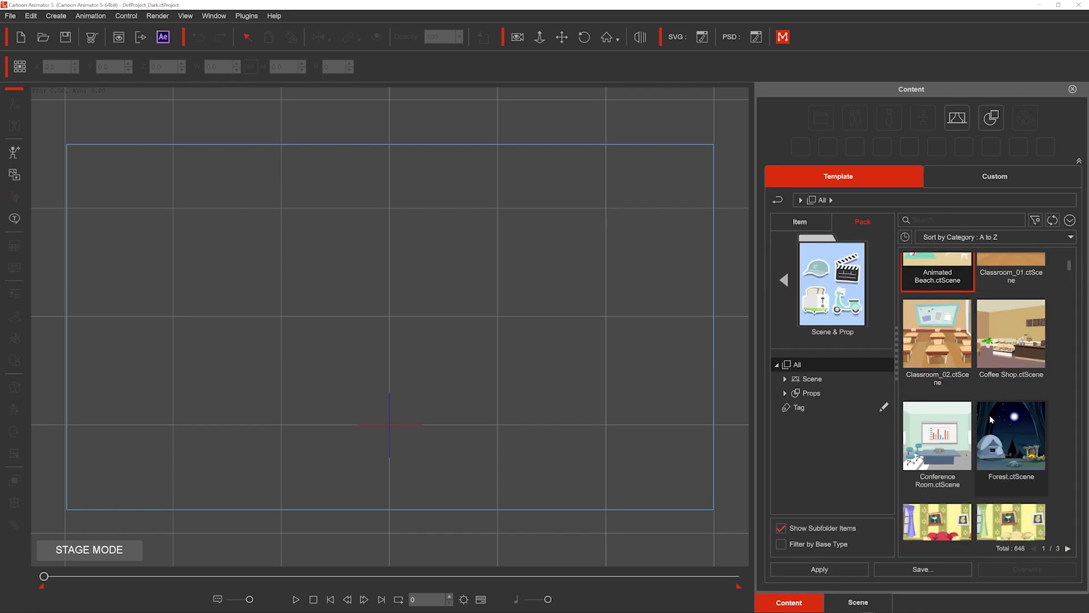
scroll(982, 428, "down", 5)
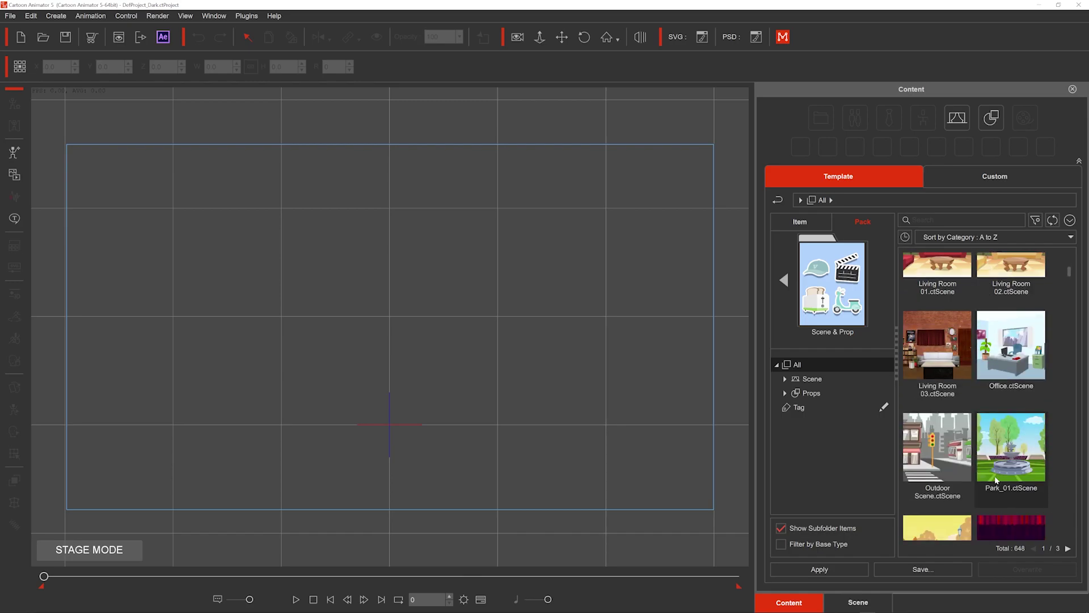
scroll(998, 498, "down", 2)
scroll(993, 496, "up", 10)
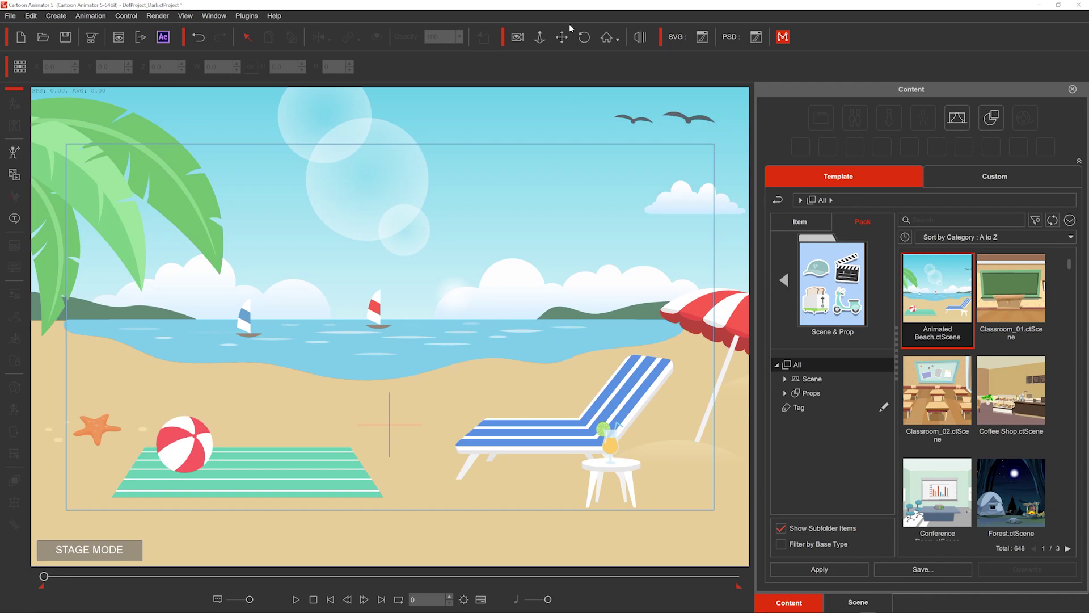
Reframe the beach scene so the lounge chair, side table and umbrella sit centrally in the camera frame
left_click(540, 38)
left_click_drag(432, 276, 396, 253)
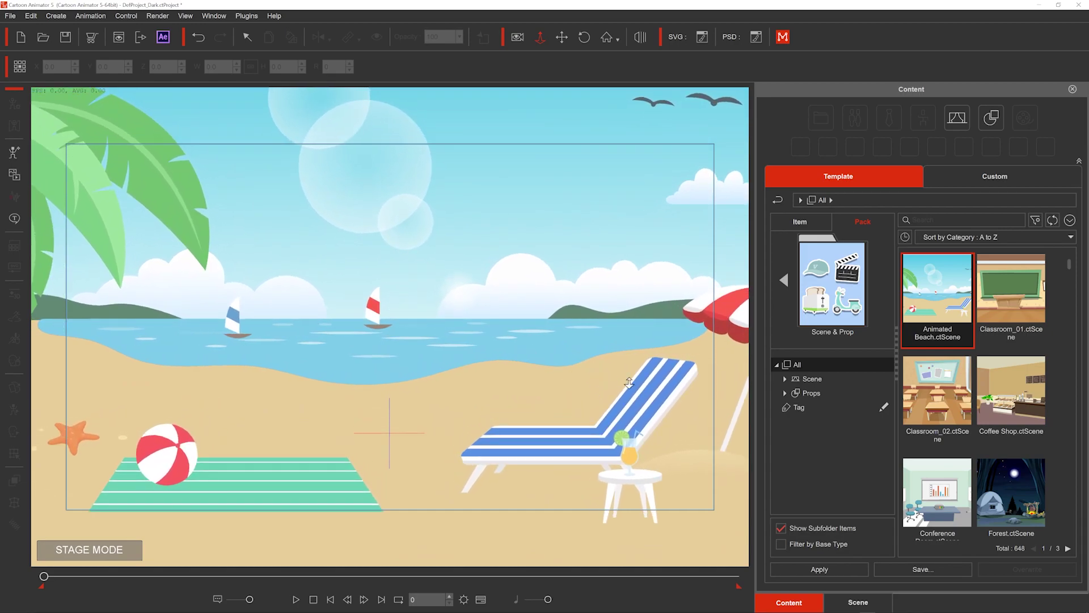
left_click_drag(630, 382, 421, 250)
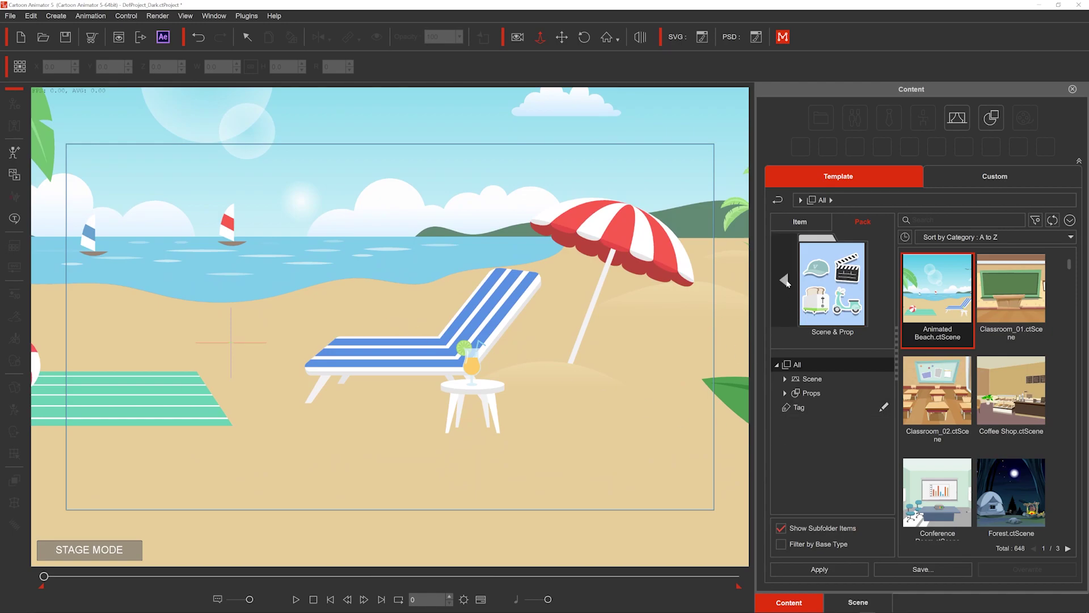
Add the Ariel1_S actor from the Actor pack to the beach, in front of the lounge chair
left_click(785, 279)
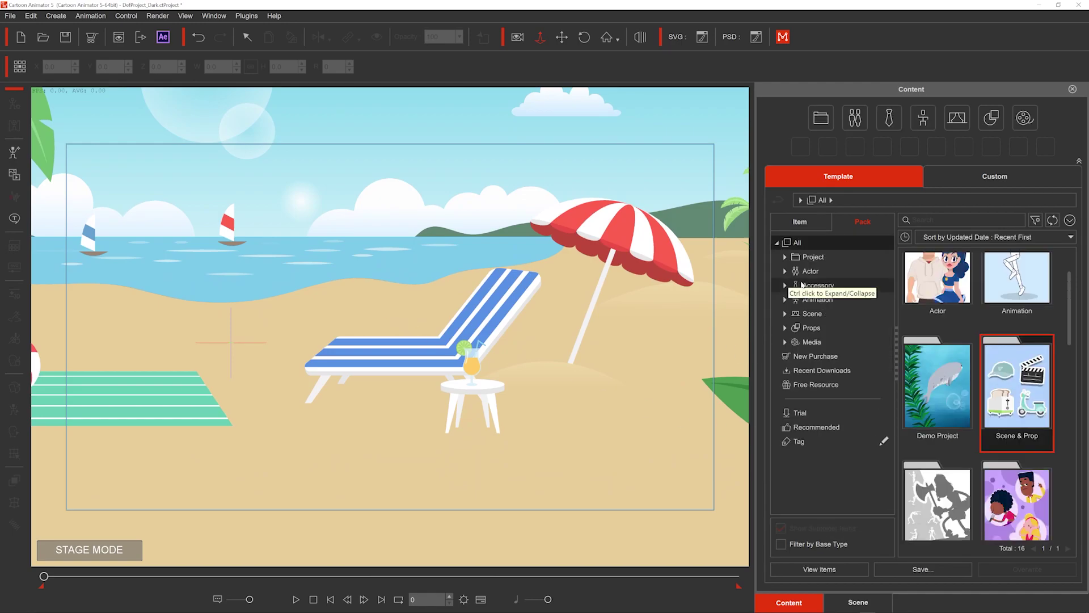
left_click(826, 271)
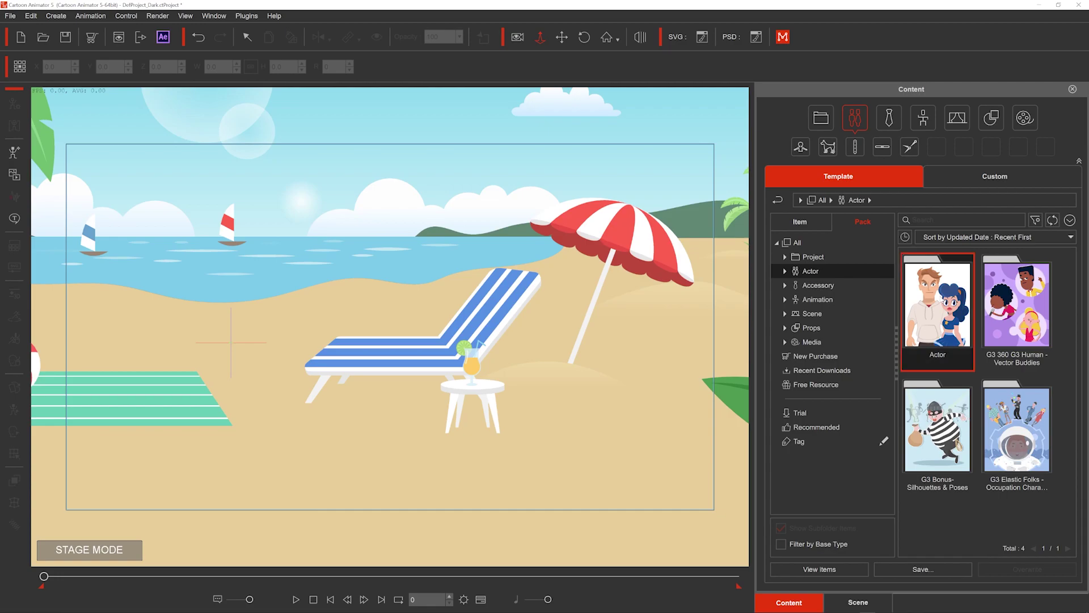
double_click(941, 301)
left_click_drag(1011, 295, 339, 375)
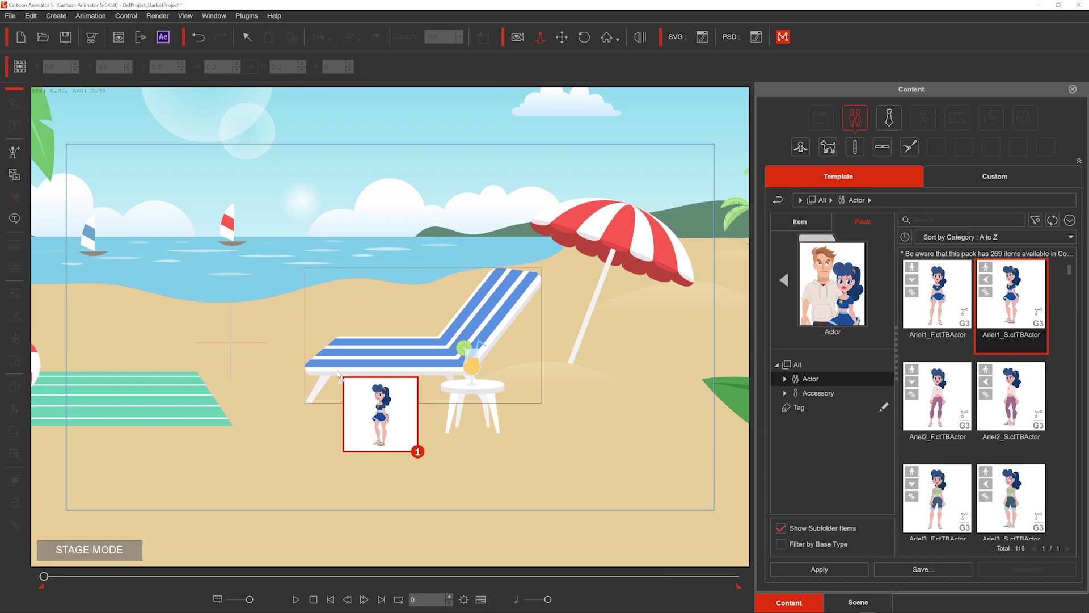
left_click_drag(339, 375, 357, 390)
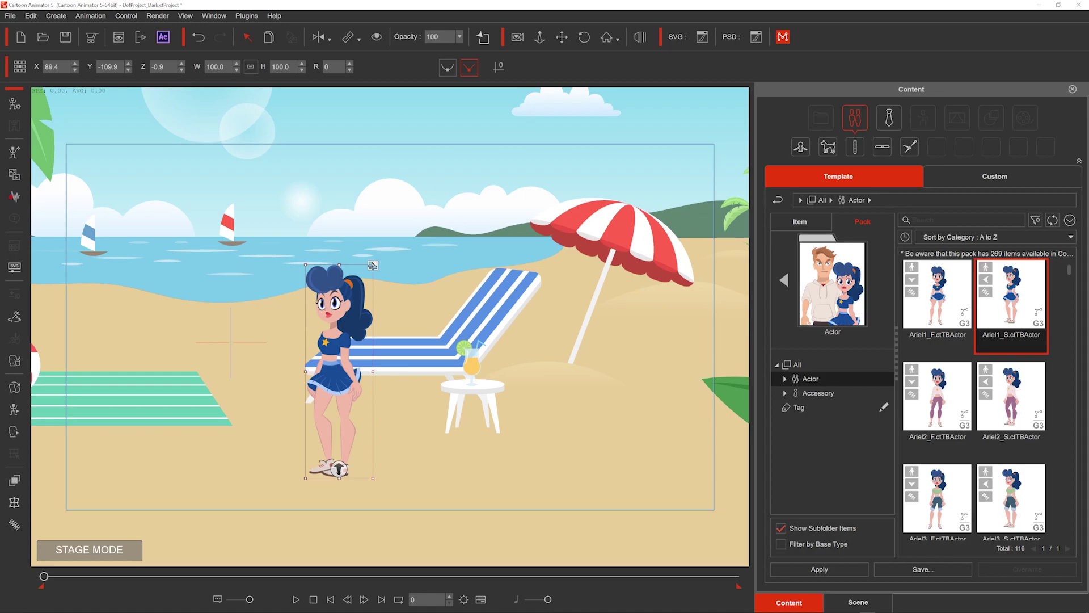
Scale the actor to about 135.7 and position it in front of the lounge chair at about X 126.7, Y -94, Z 149.1
left_click_drag(373, 265, 432, 203)
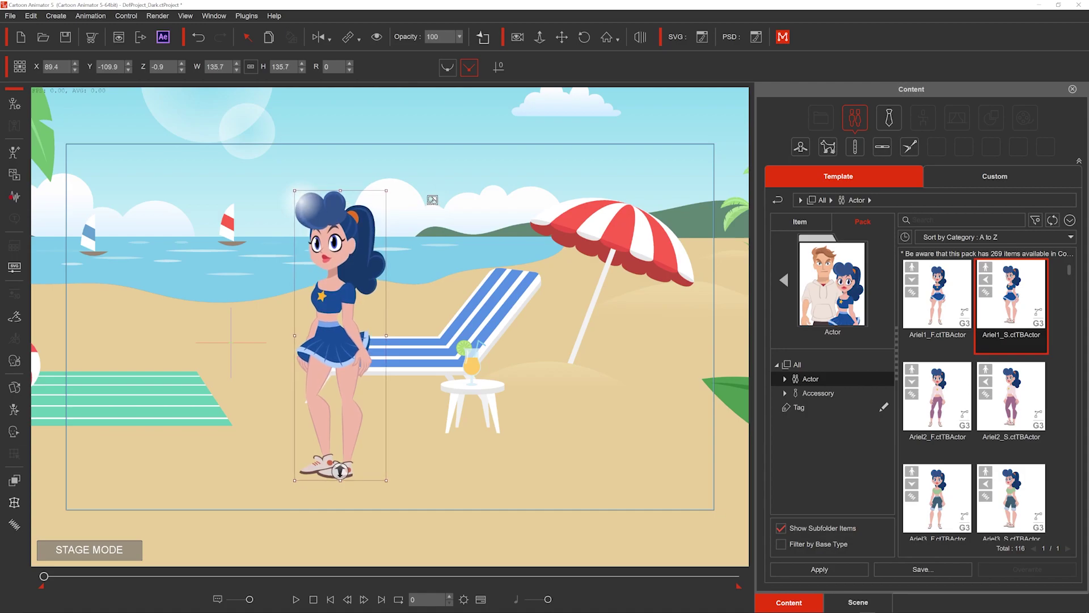
left_click_drag(352, 313, 271, 304)
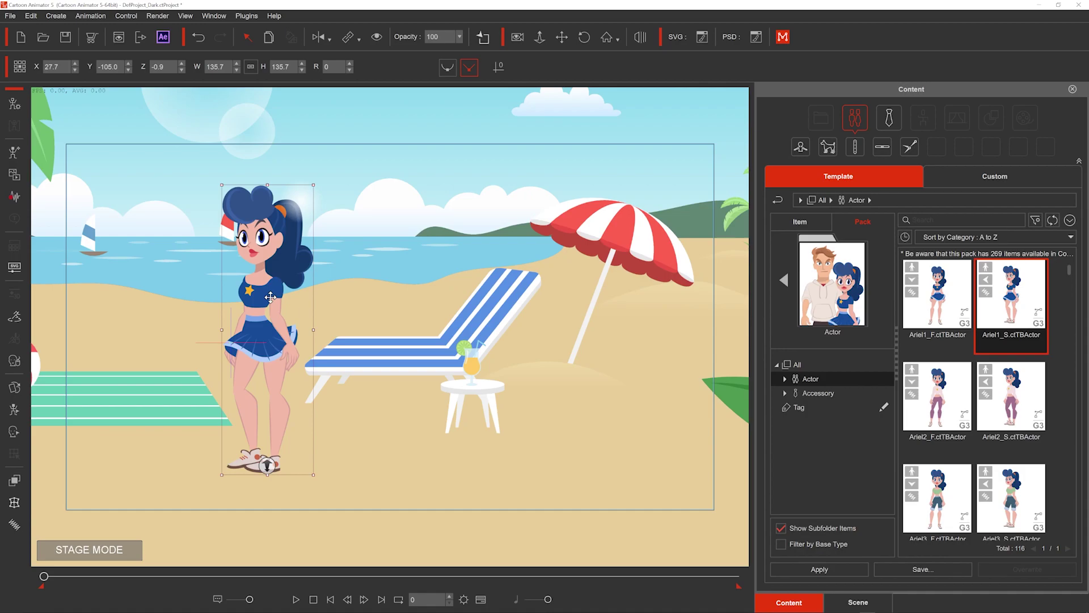
left_click_drag(271, 297, 383, 293)
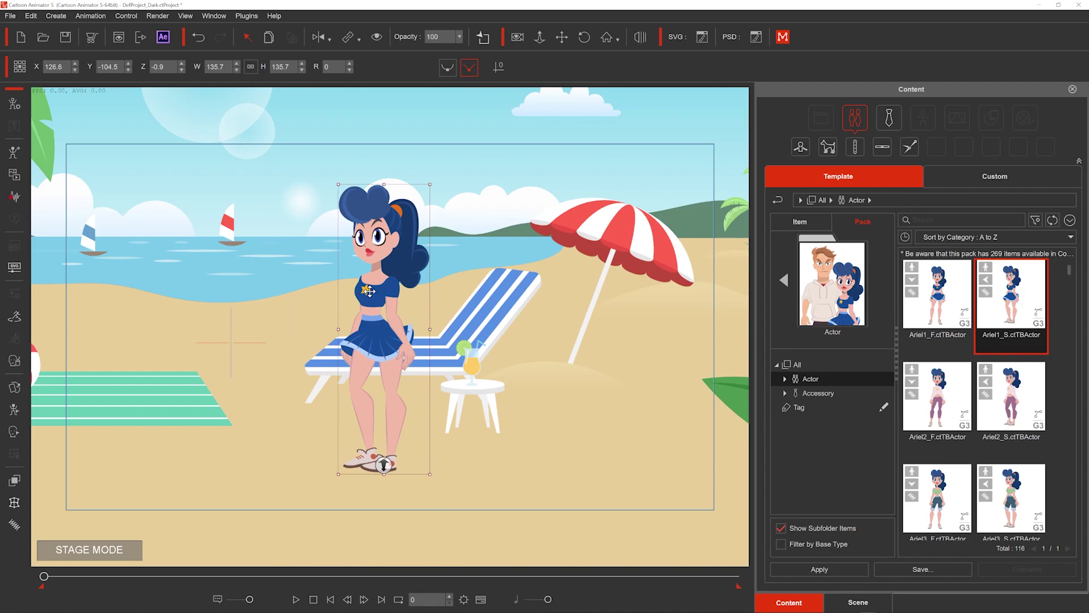
left_click_drag(384, 464, 377, 277)
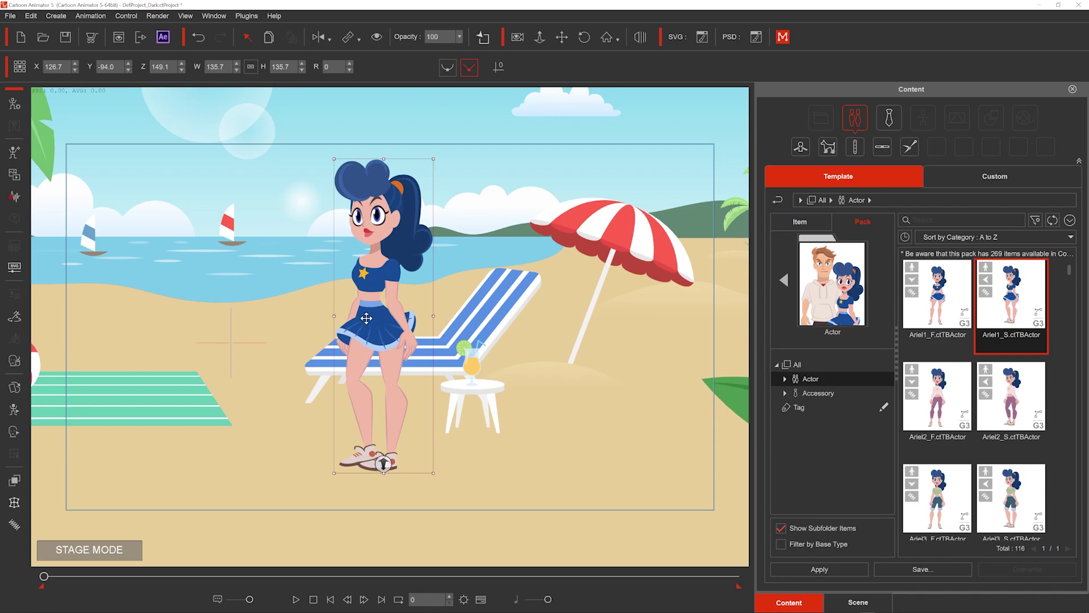
Open the Motion Key Editor for the actor and select the hip bone
right_click(385, 273)
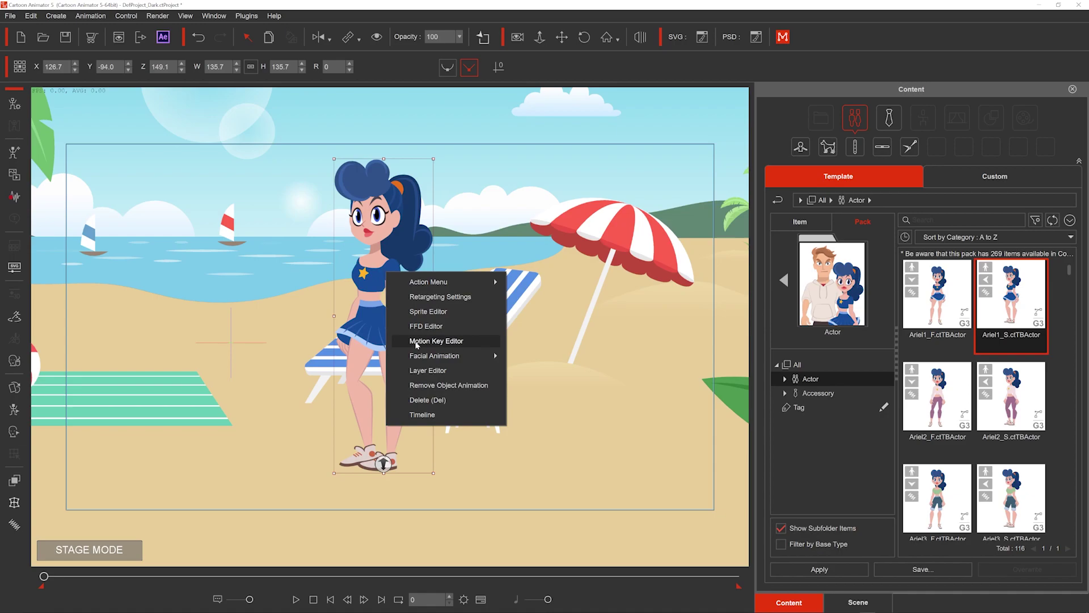
left_click(443, 341)
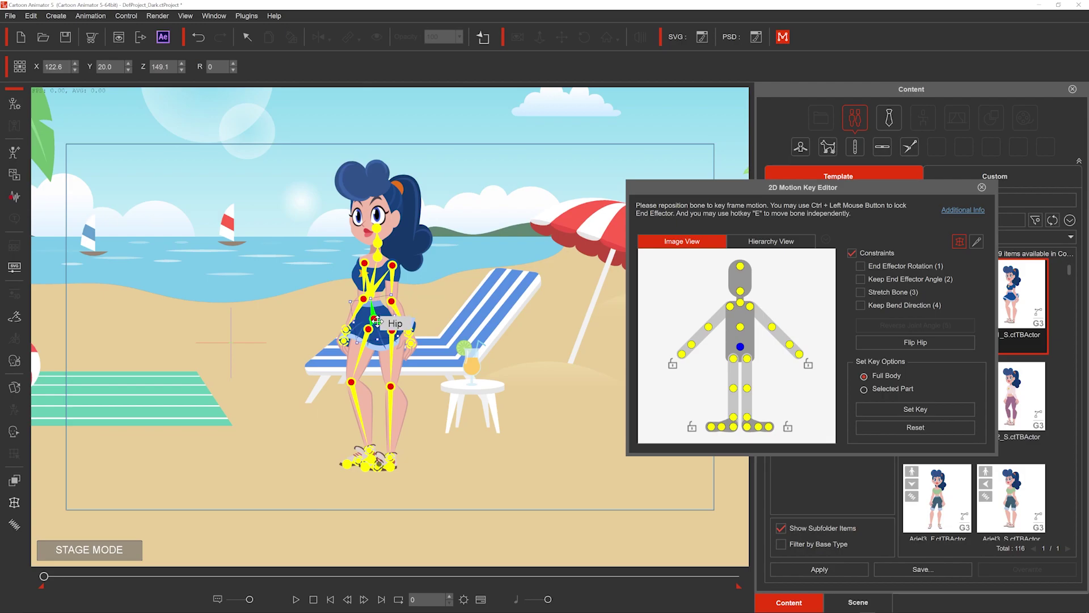
left_click(377, 321)
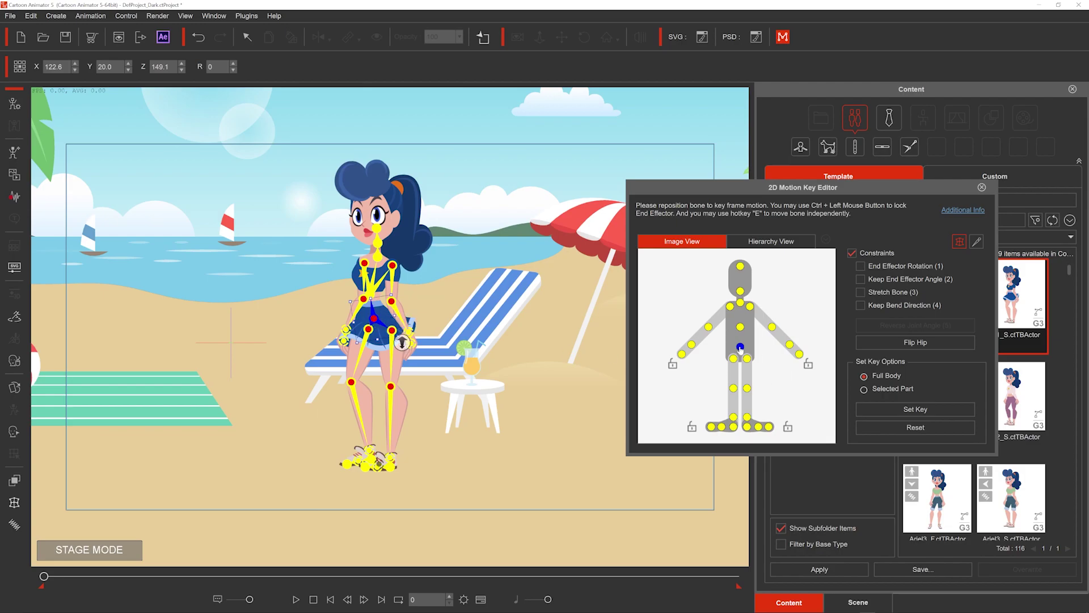
Try moving the hip bone, undo that move, and lock both of the actor's feet in place
mouse_move(374, 320)
left_mouse_down()
mouse_move(370, 292)
mouse_move(365, 457)
mouse_move(355, 287)
mouse_move(366, 309)
left_mouse_up()
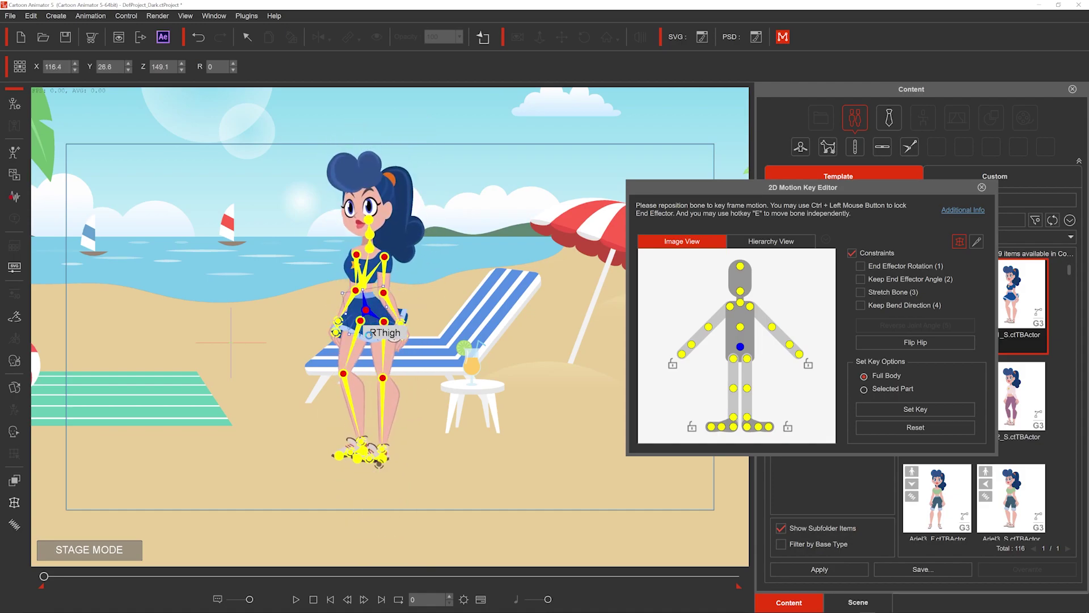
key("ctrl+z")
left_click(692, 426)
left_click(788, 426)
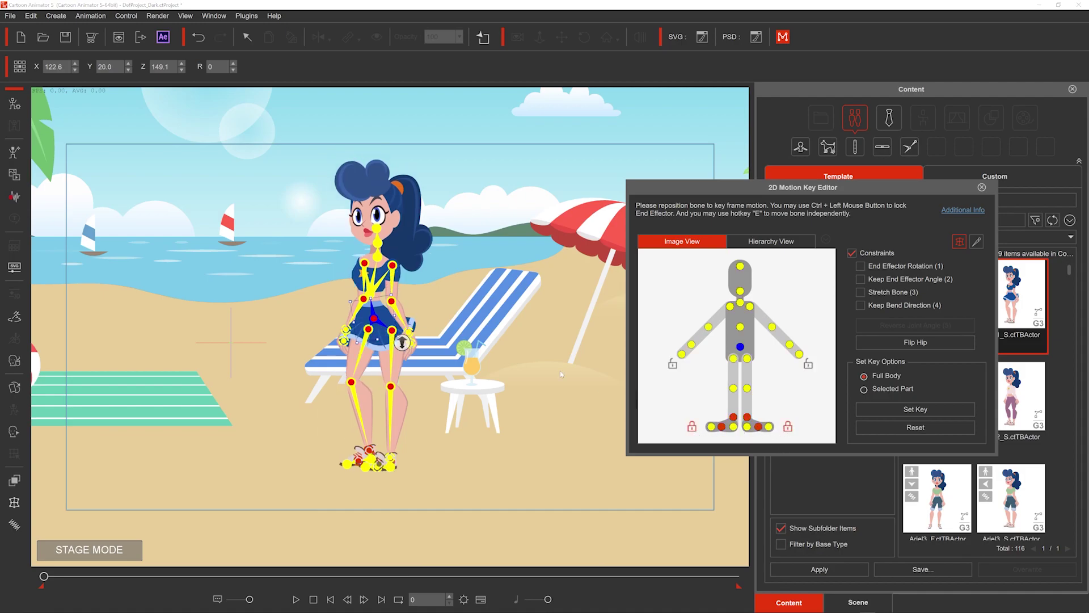
left_click_drag(372, 321, 377, 352)
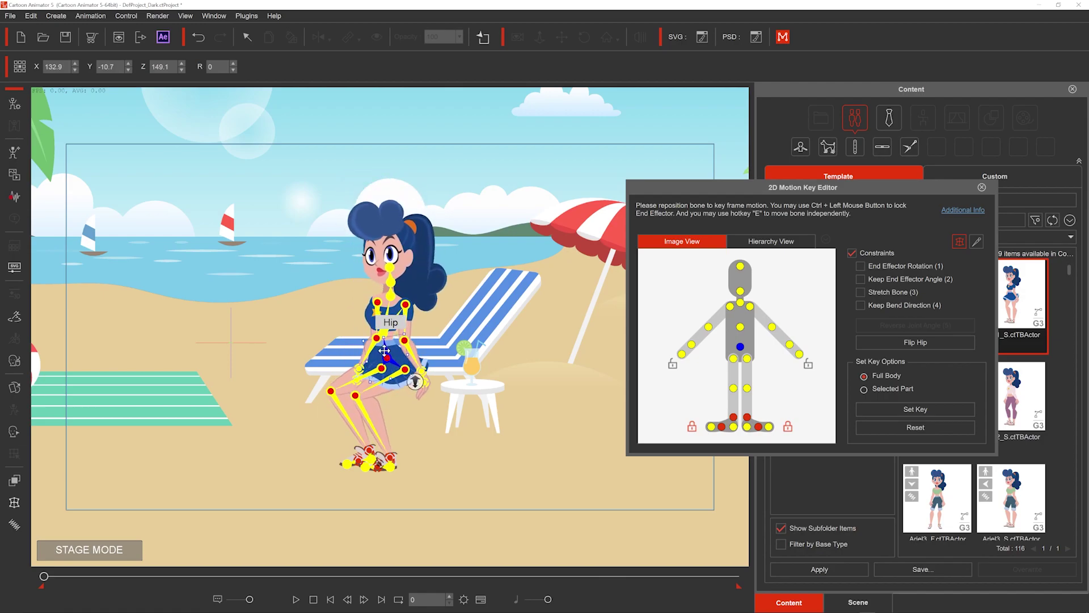
left_click_drag(390, 344, 387, 322)
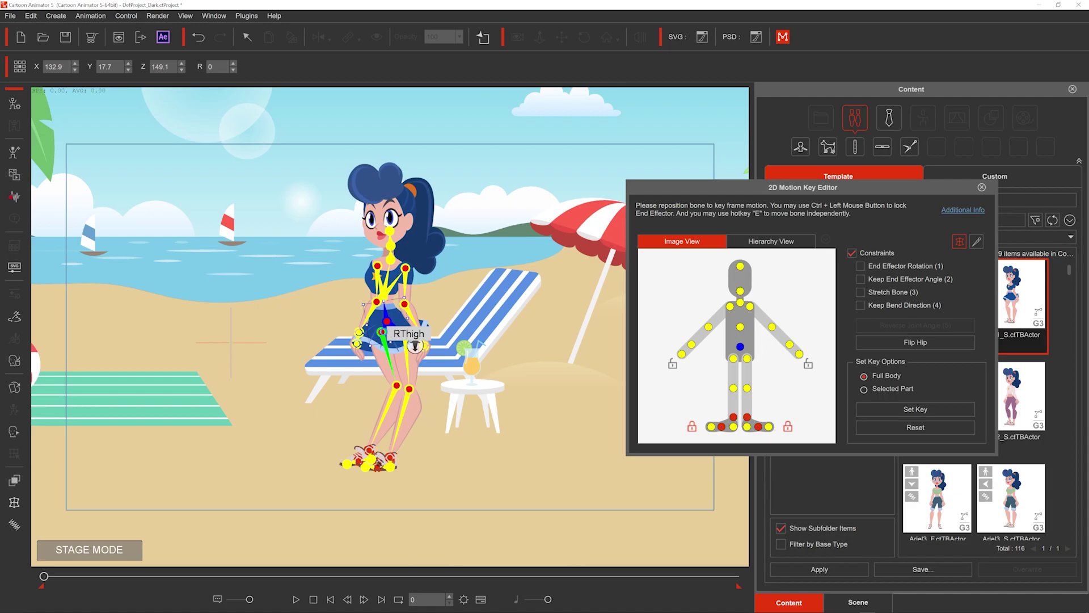
key("ctrl+z")
Lower the hip to about X 148, Y 3.1 for a seated pose and shift the torso to about X 150.6 with rotation 358
left_click_drag(375, 319, 408, 340)
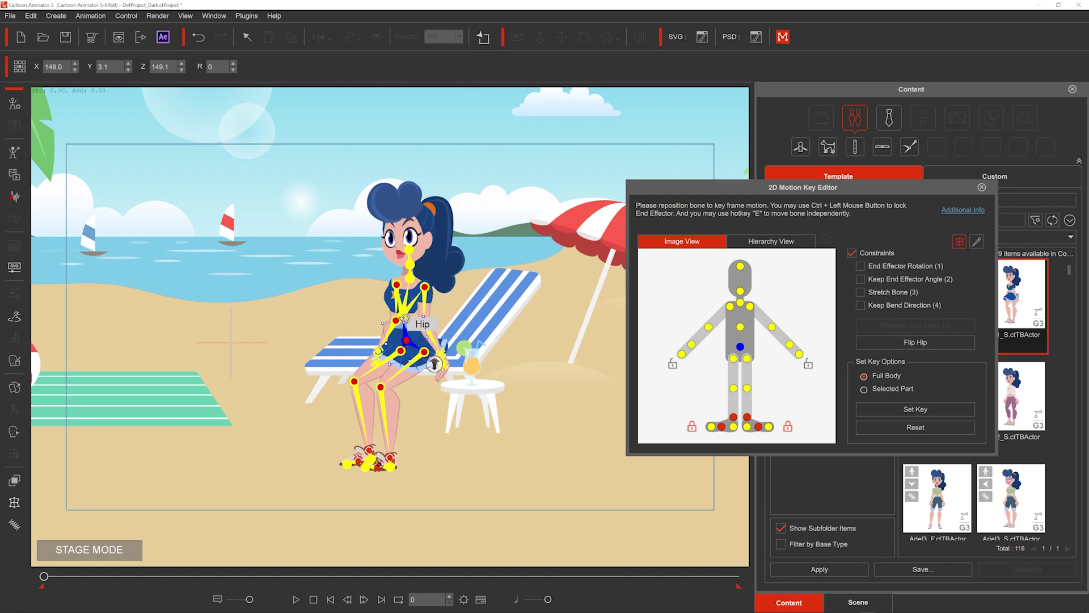
left_click(406, 298)
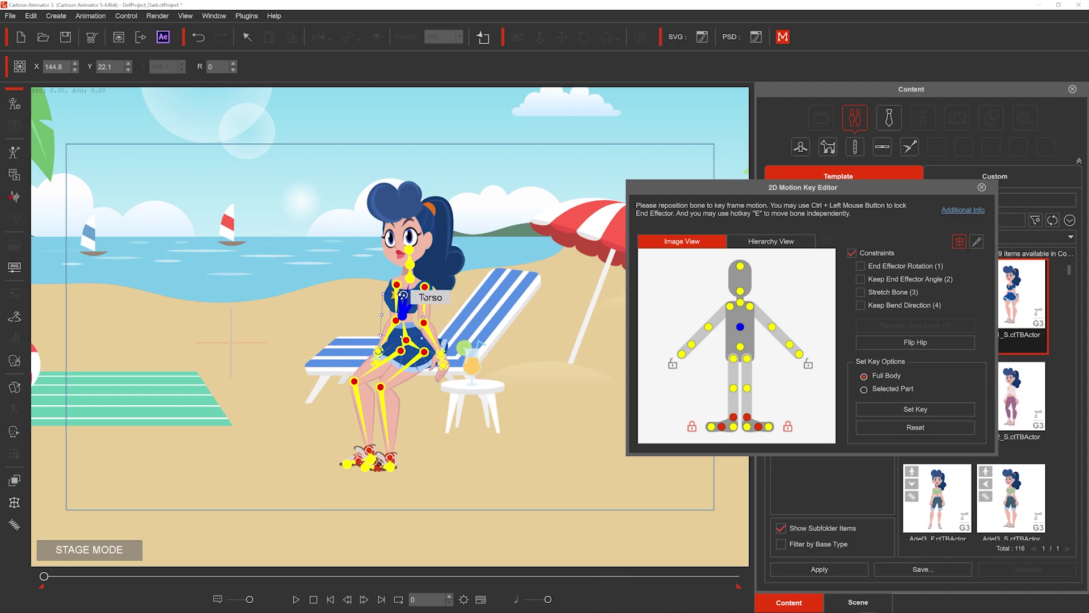
left_click_drag(423, 295, 422, 295)
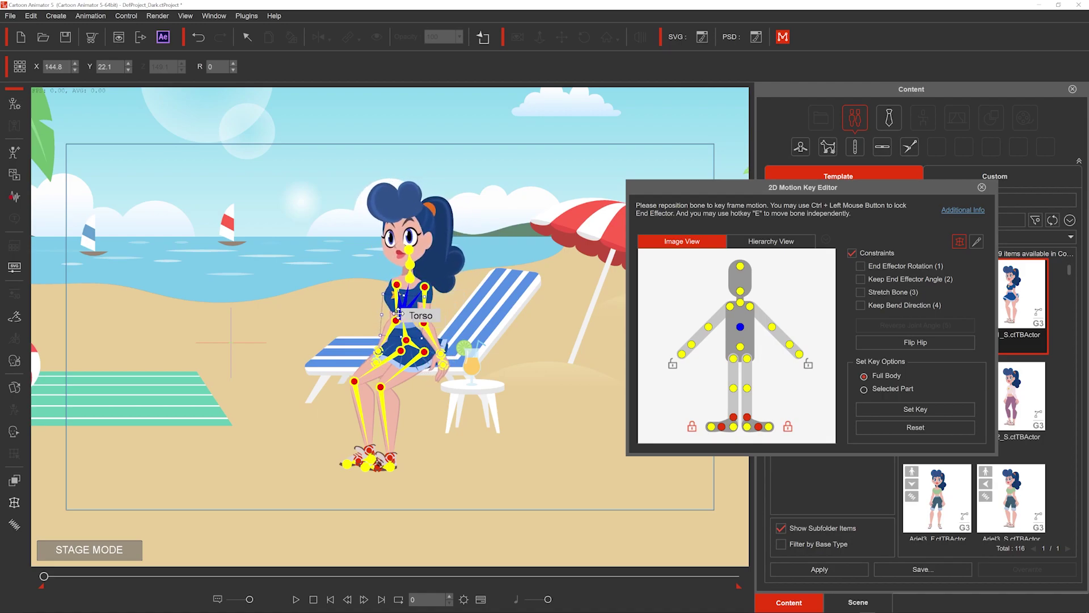
mouse_move(402, 312)
left_mouse_down()
mouse_move(420, 313)
mouse_move(406, 312)
left_mouse_up()
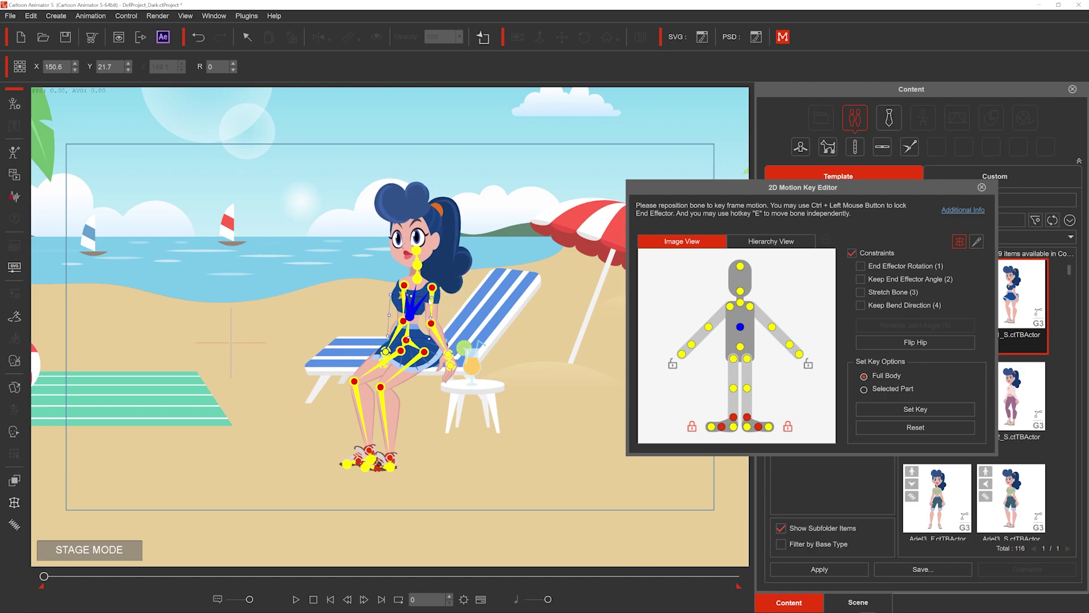
left_click_drag(432, 296, 435, 298)
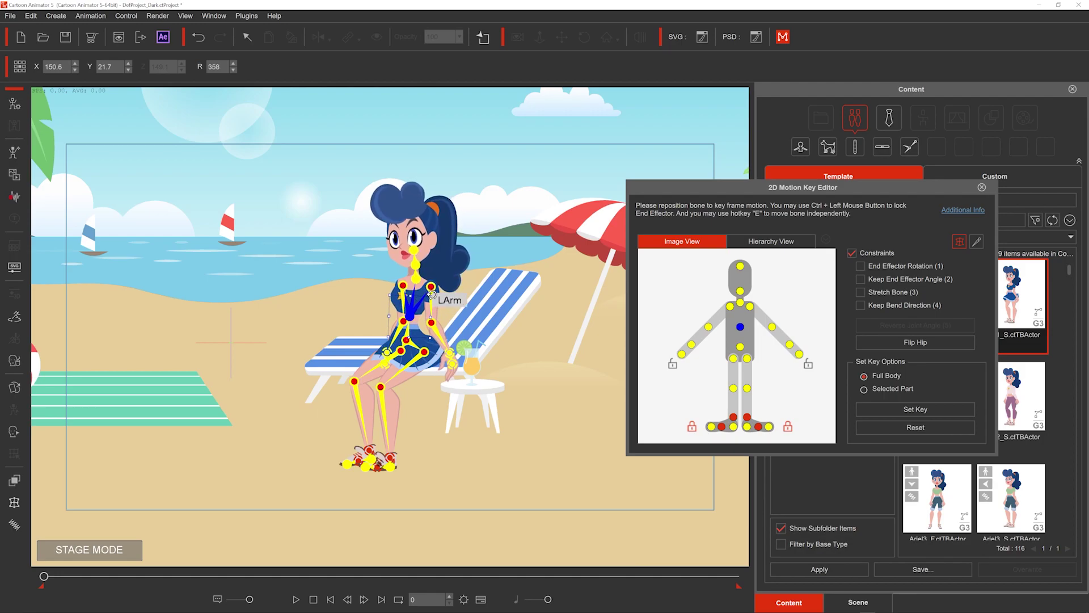
Rotate the left forearm to about 71 degrees so the hand rests on the lap, and close the Motion Key Editor
left_click(431, 322)
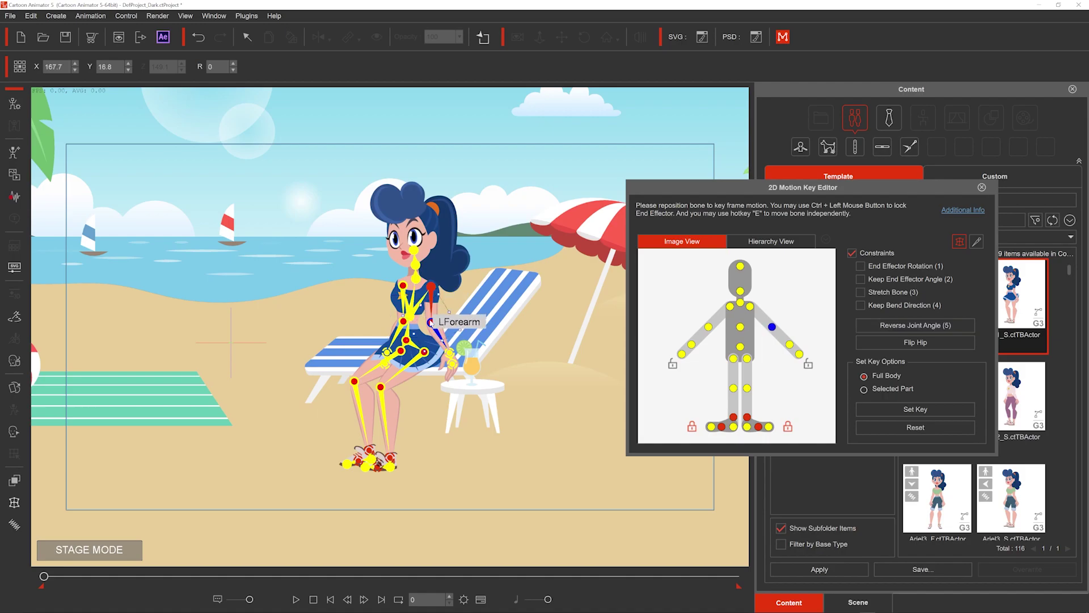
left_click_drag(464, 330, 434, 348)
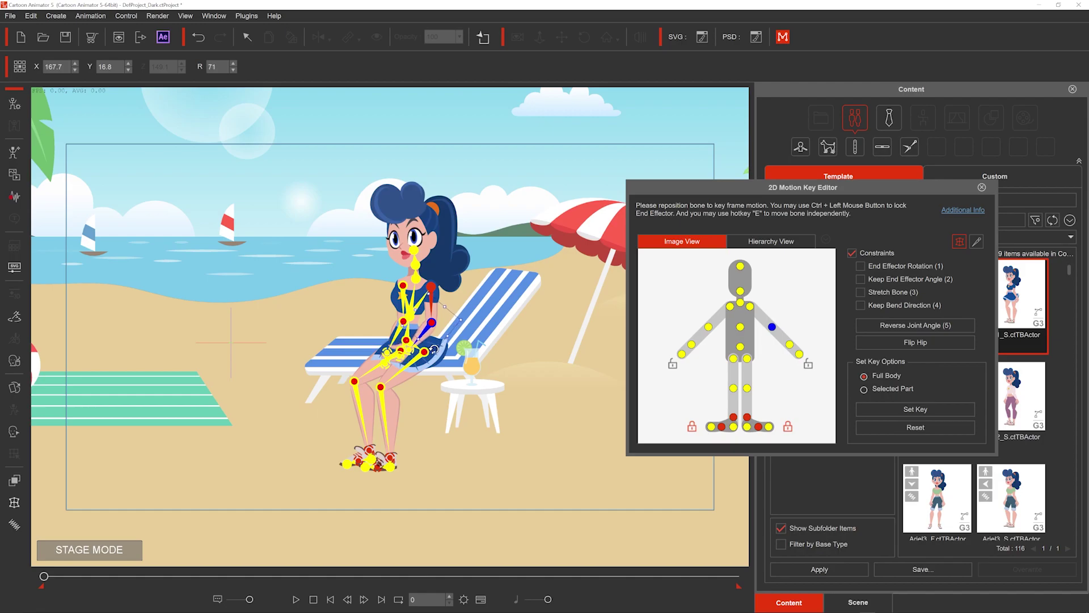
left_click(981, 188)
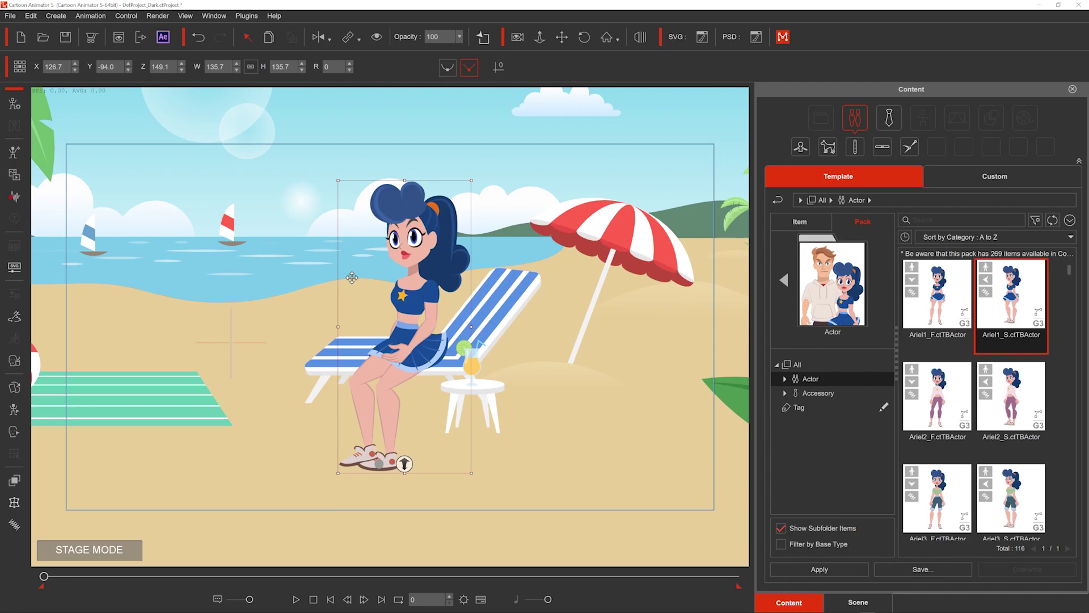
Apply the Sit_Idle motion to the seated actor and play back the animation
right_click(407, 263)
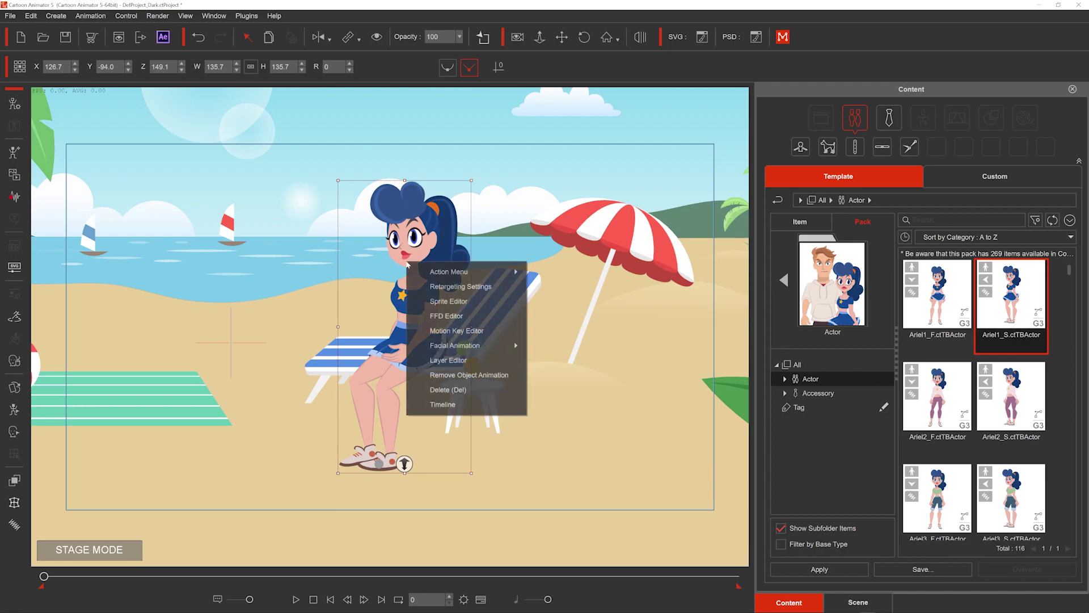
mouse_move(440, 272)
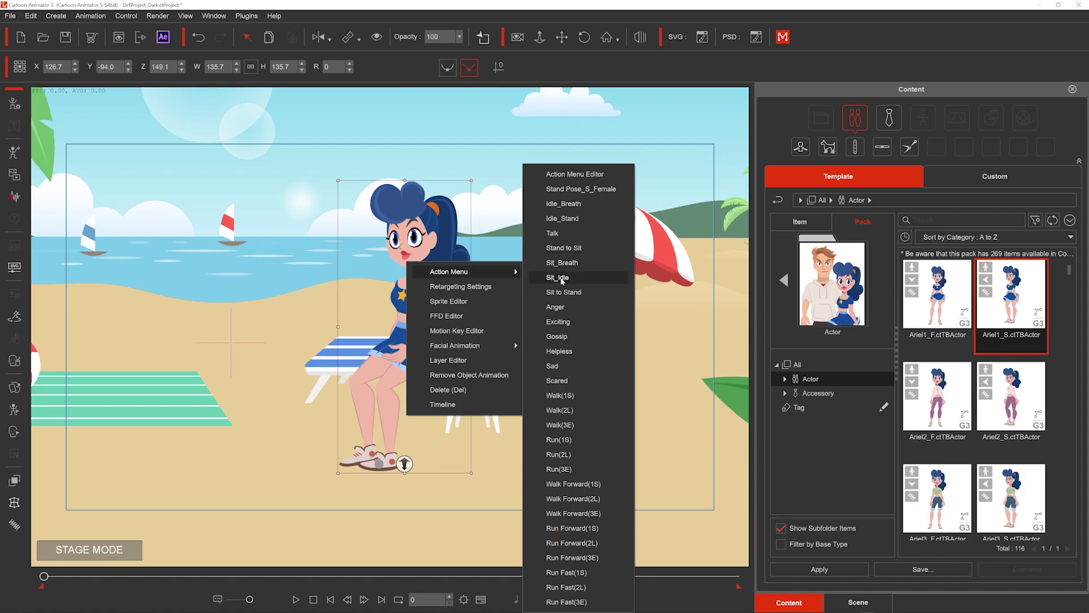
left_click(562, 277)
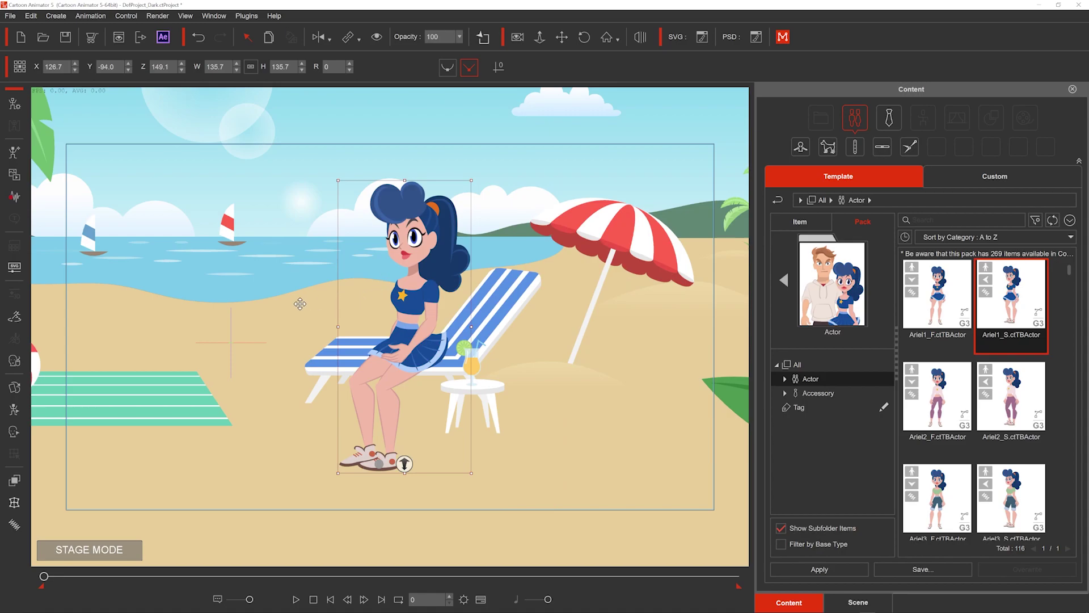
key("space")
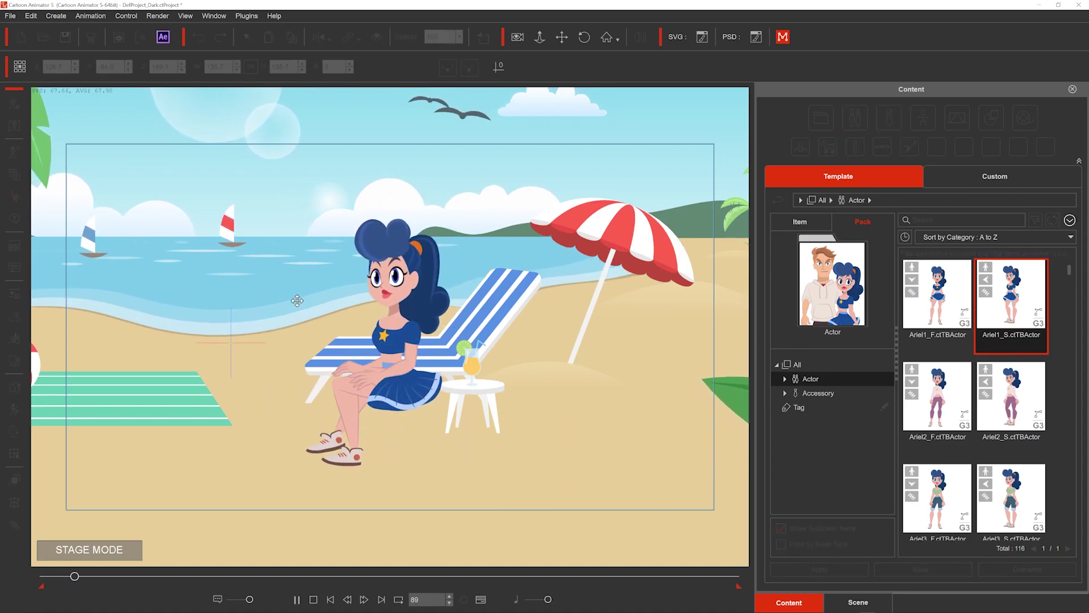
key("space")
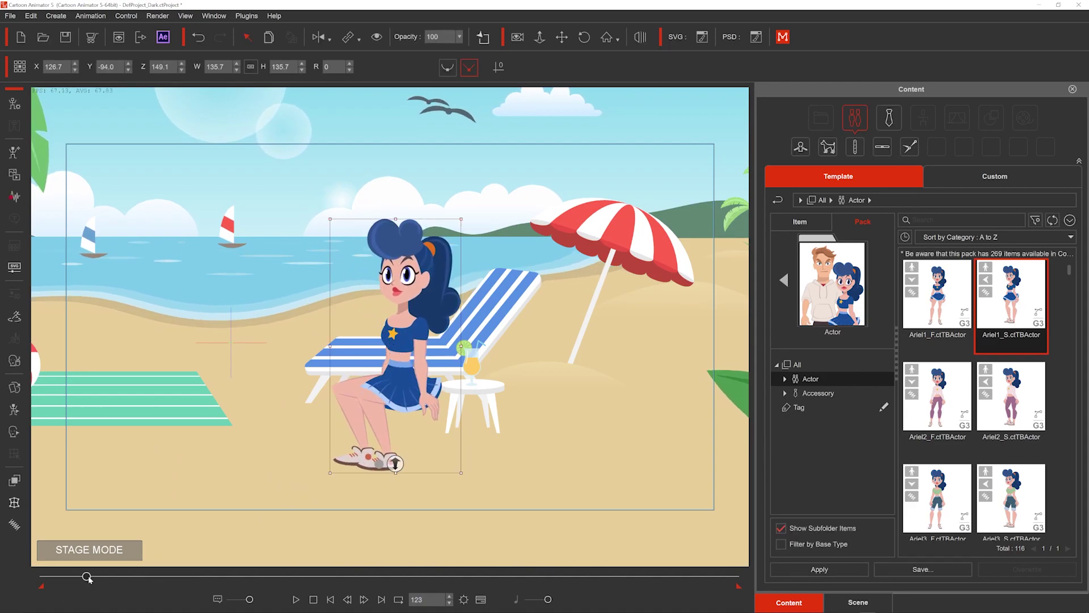
Open the Timeline, return to frame 0, and move the actor up onto the lounge chair at about X 127.7, Y -60.9
left_click_drag(88, 578, 80, 580)
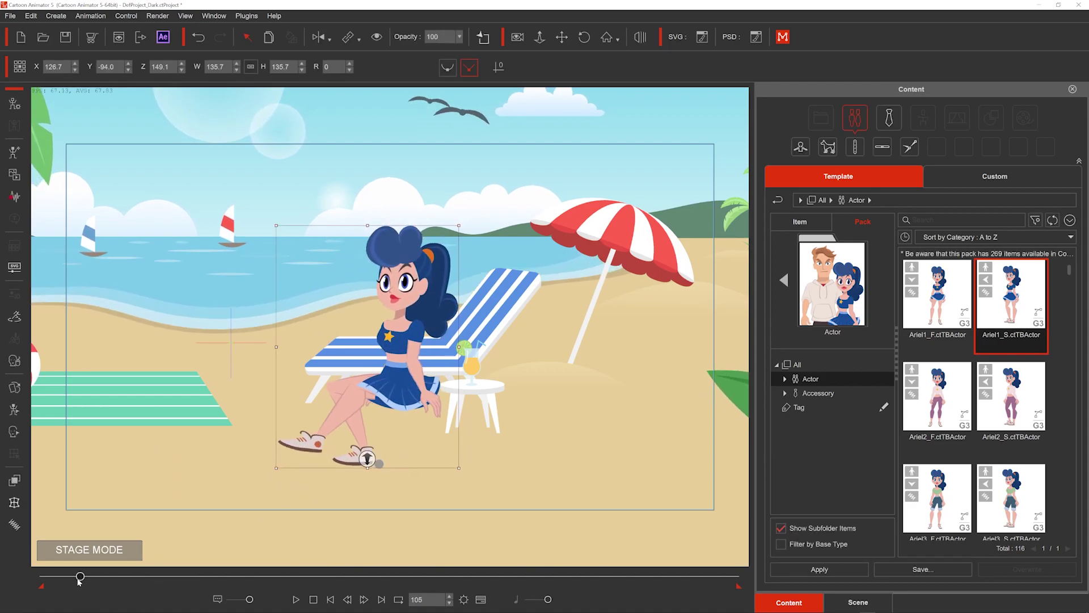
left_click(481, 599)
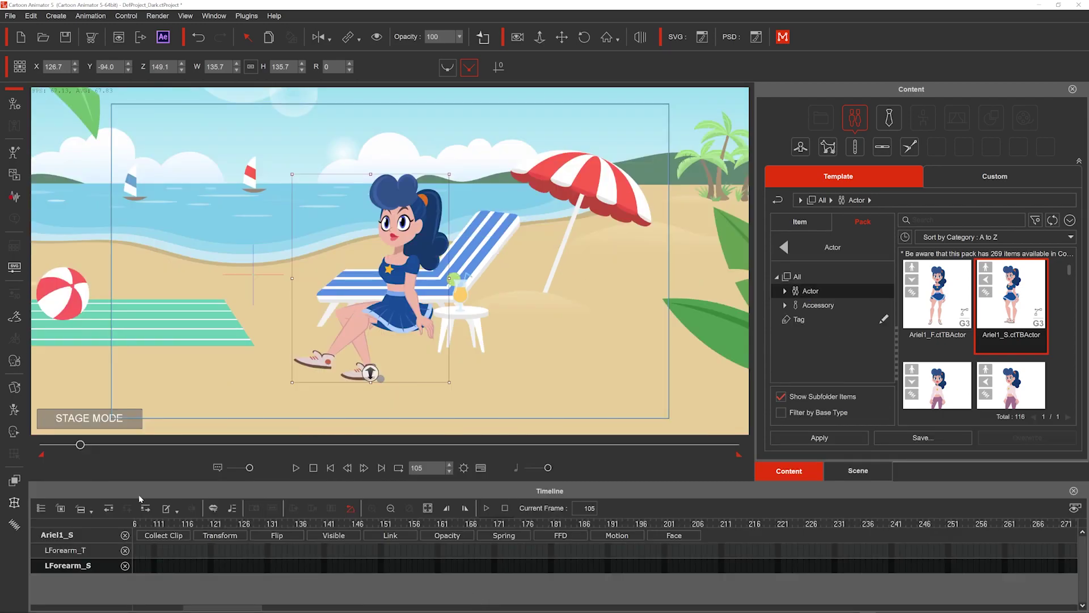
left_click_drag(77, 445, 23, 452)
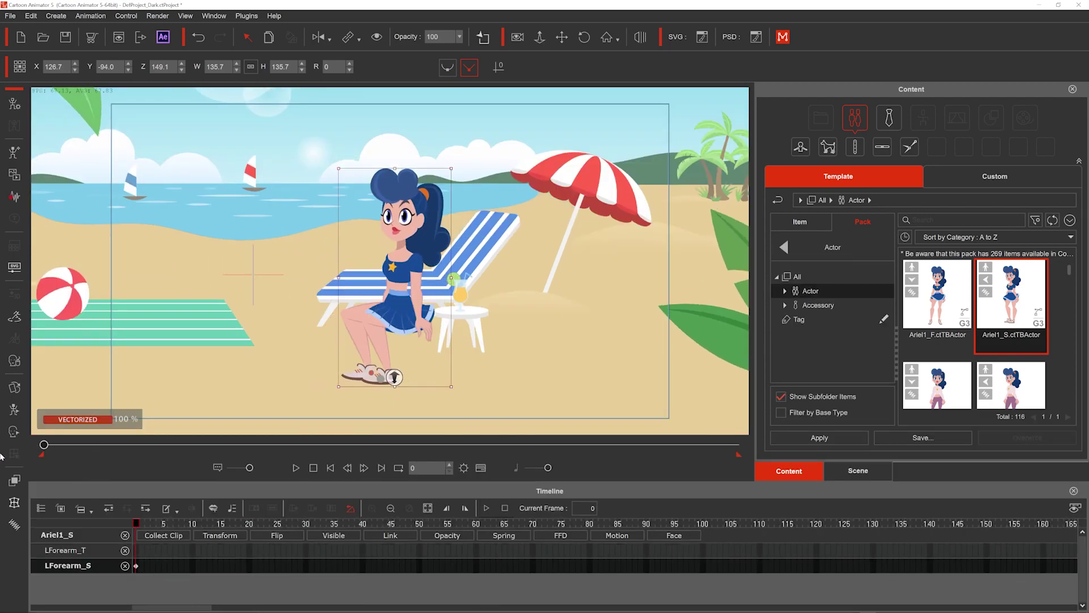
left_click_drag(400, 272, 402, 240)
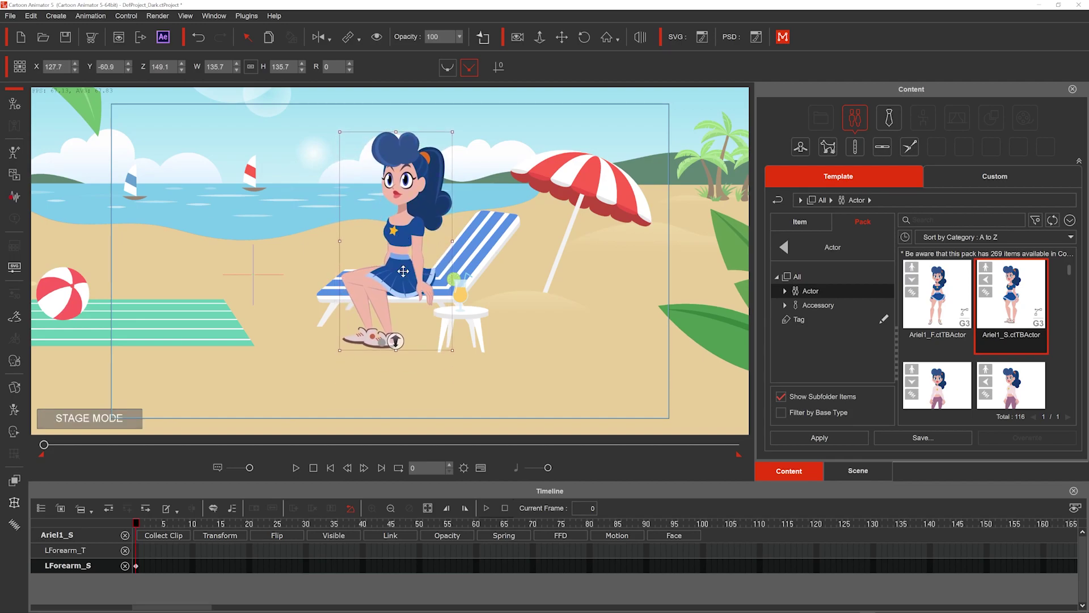
Reposition the feet in the Motion Key Editor, with the right foot at about X 102.4, Y -75.6, and play back the animation
right_click(409, 227)
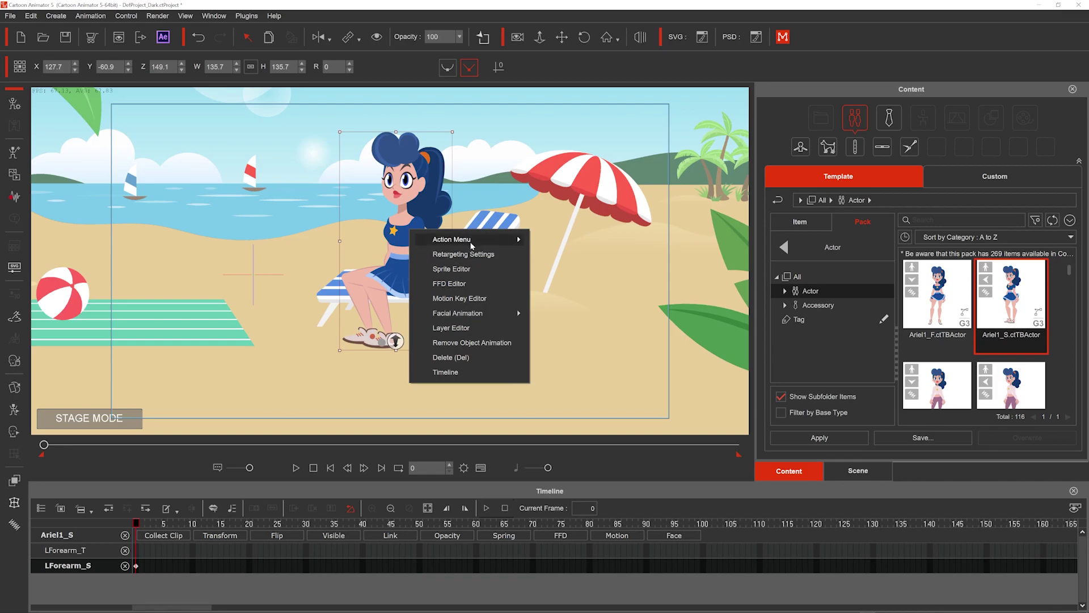
left_click(474, 305)
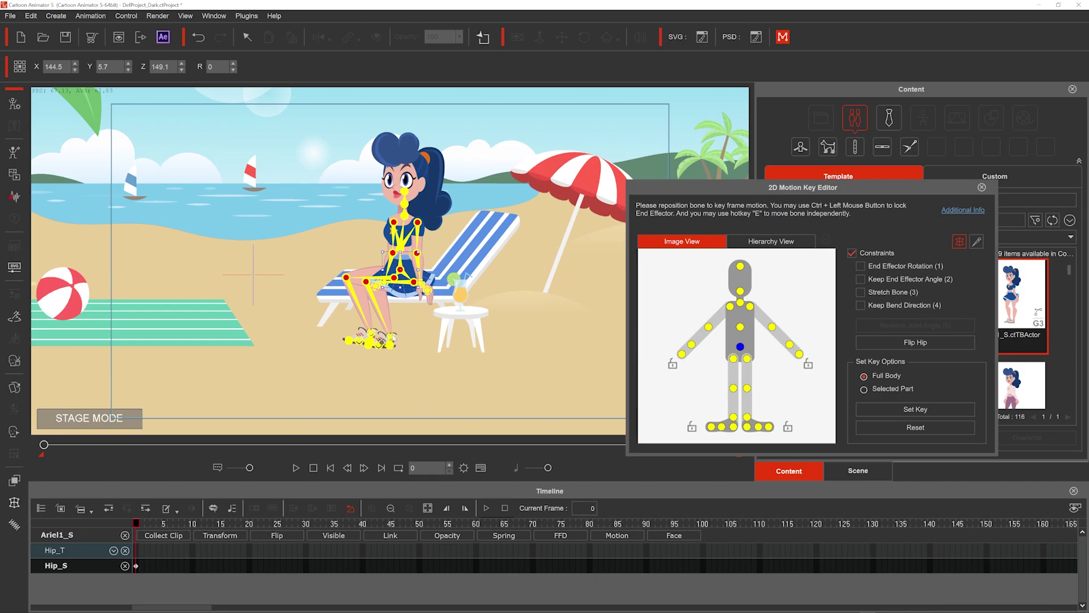
left_click_drag(391, 339, 353, 359)
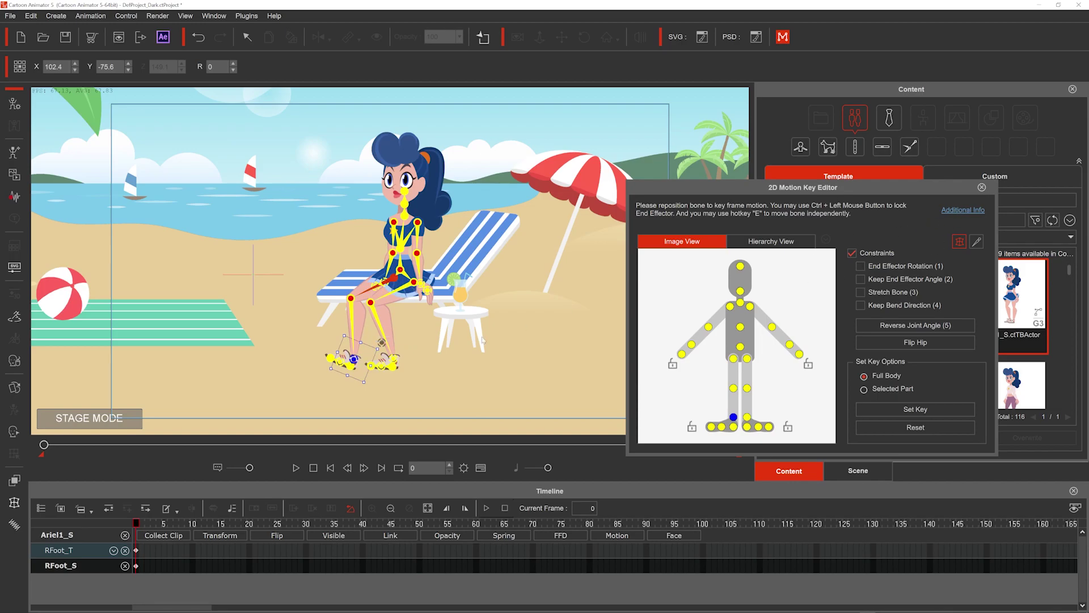
left_click(981, 188)
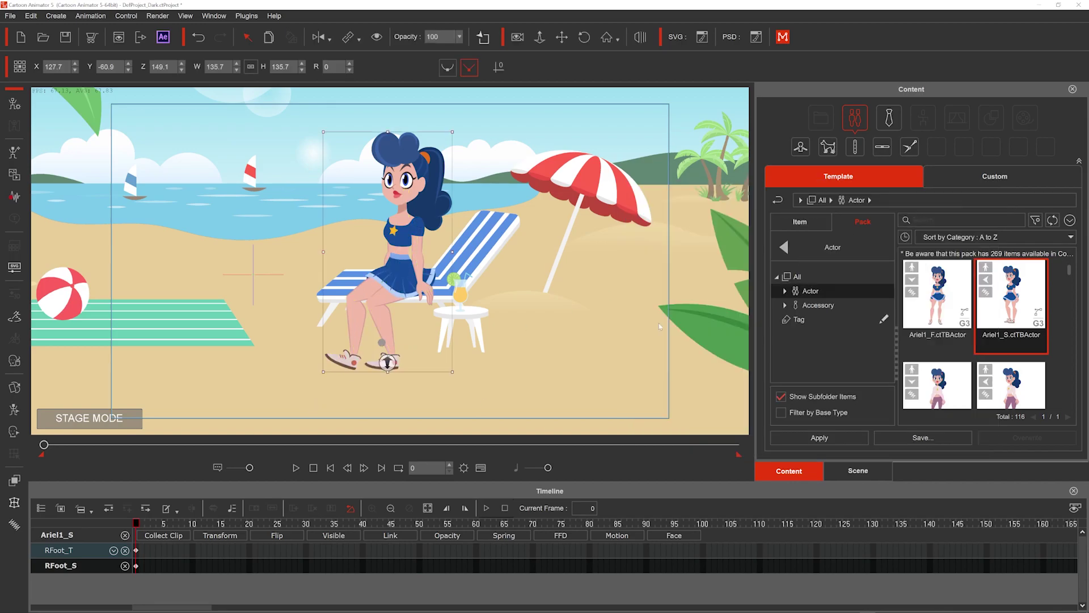
key("space")
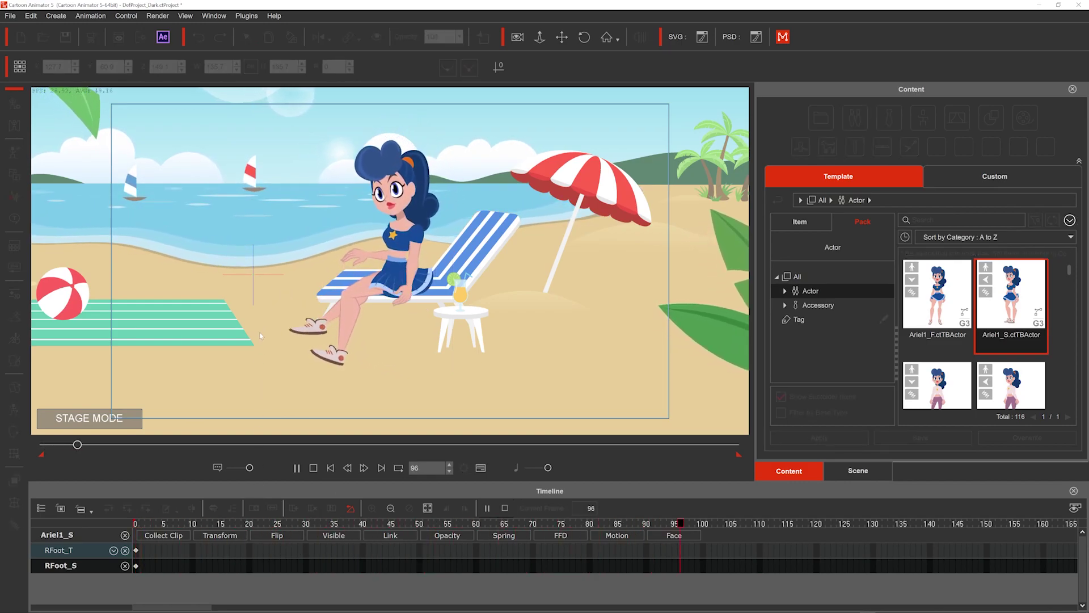
key("space")
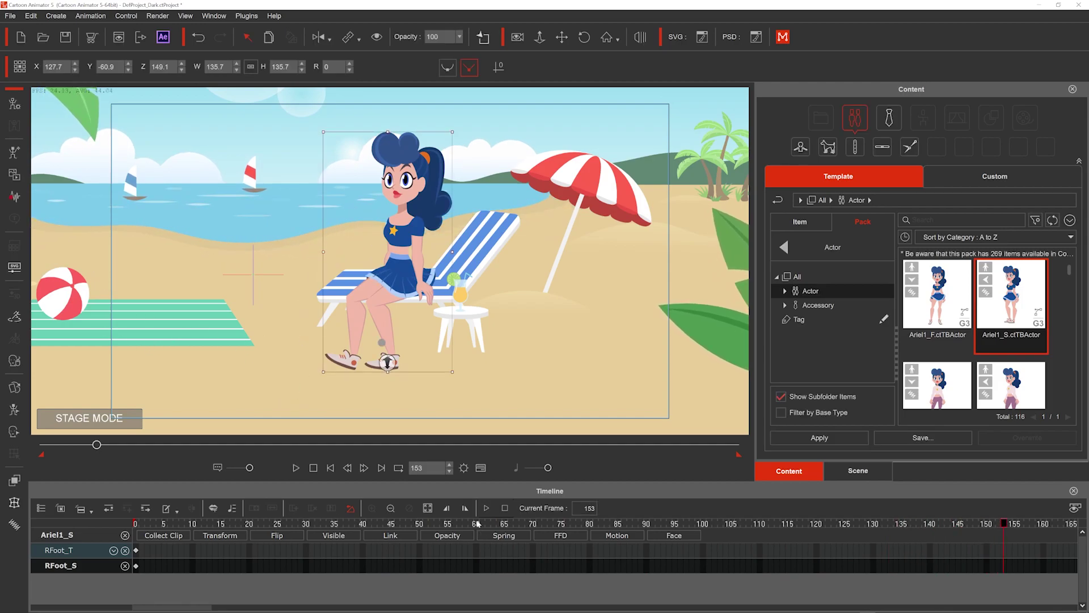
Show the actor's Motion track and apply the Sit to Stand action at frame 124, where the Sit_Idle clip ends
left_click(617, 536)
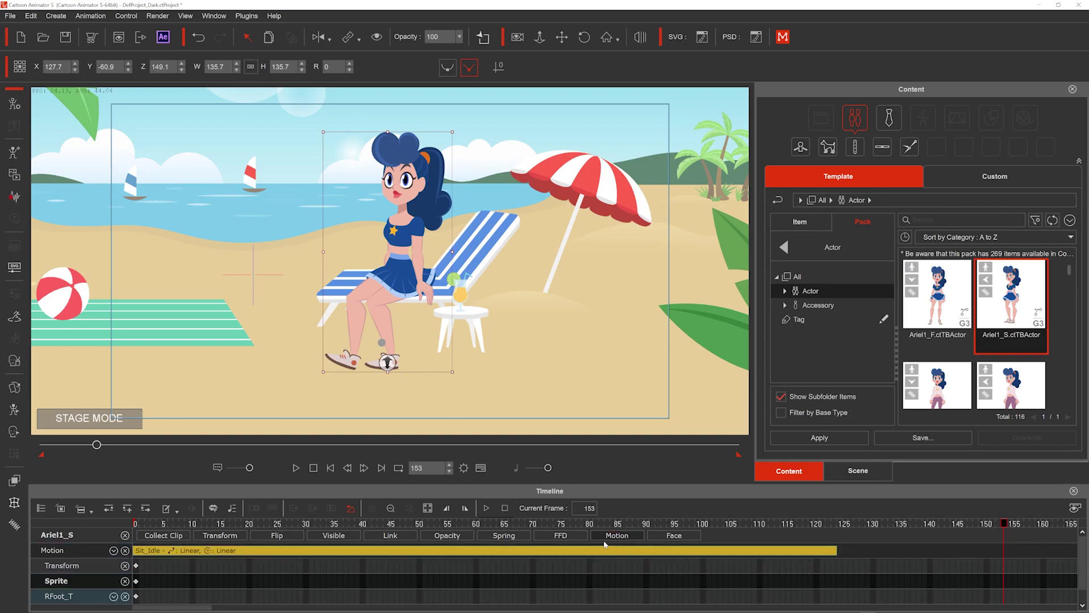
left_click(210, 551)
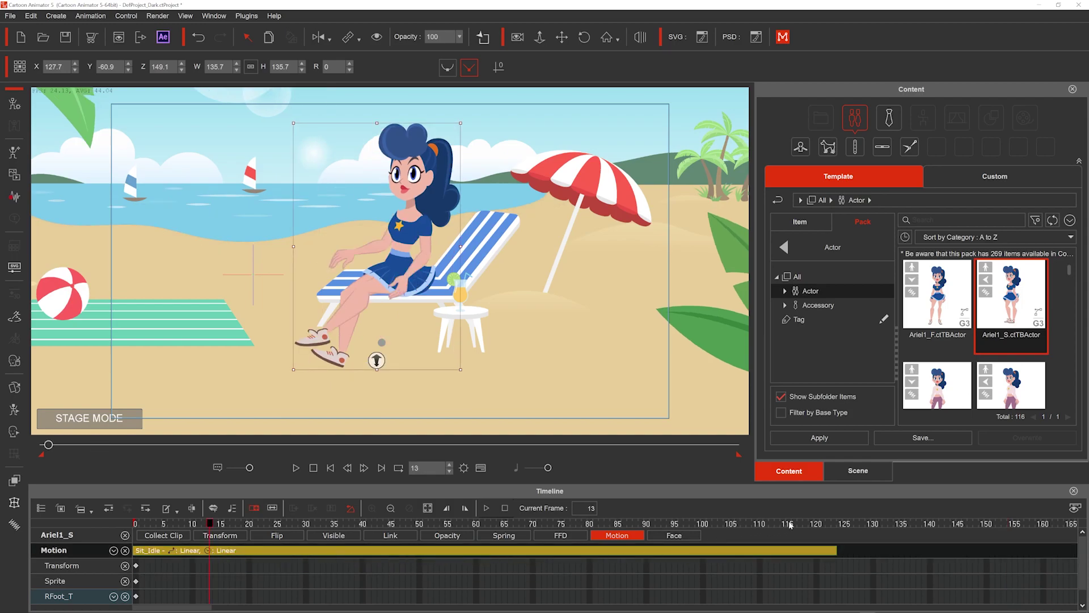
left_click(834, 524)
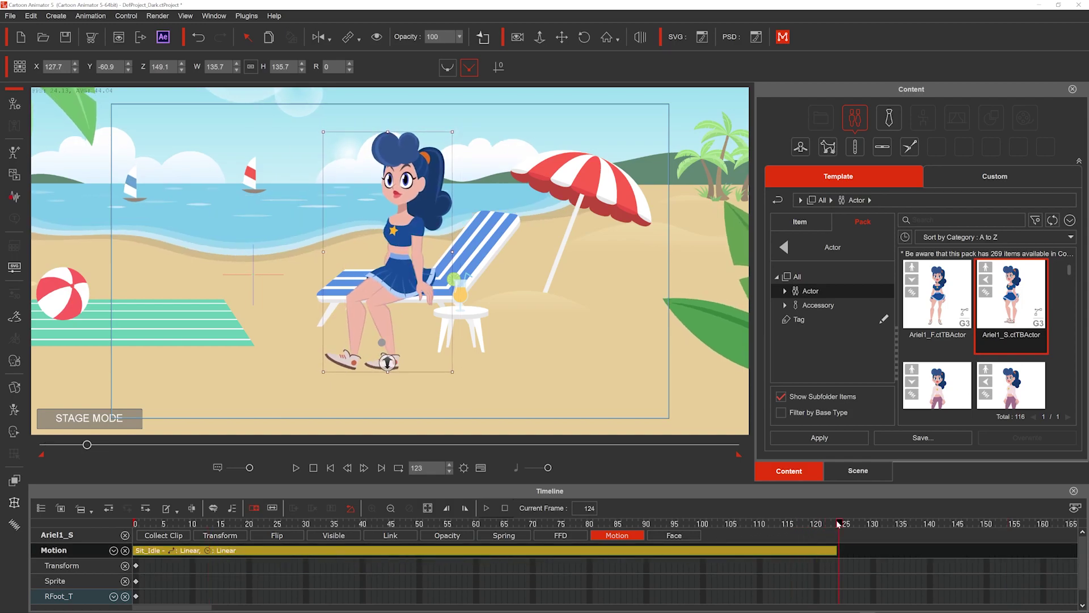
right_click(401, 199)
mouse_move(448, 217)
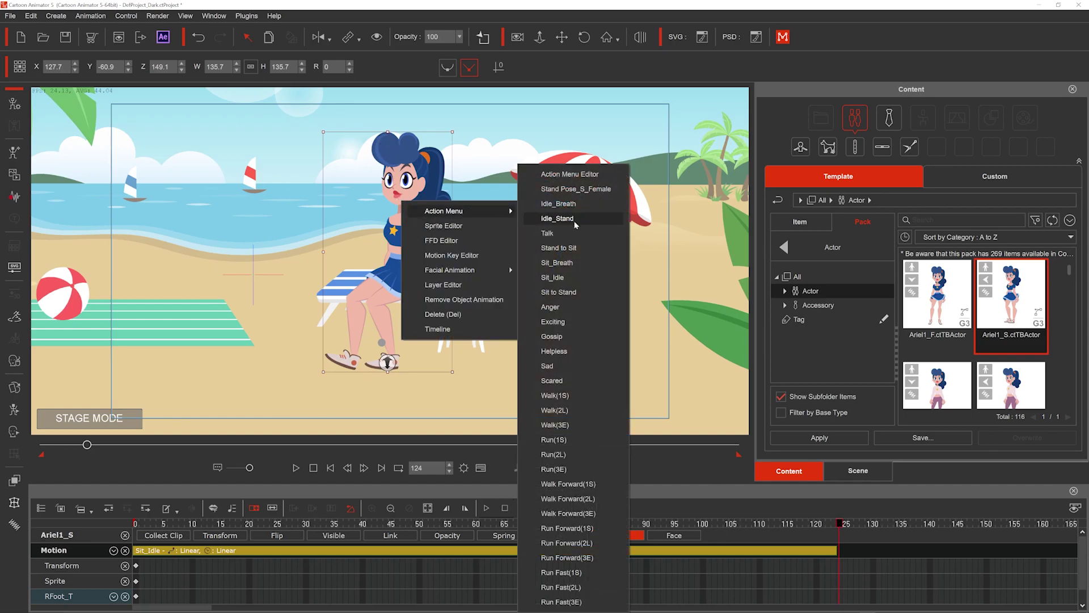
left_click(565, 293)
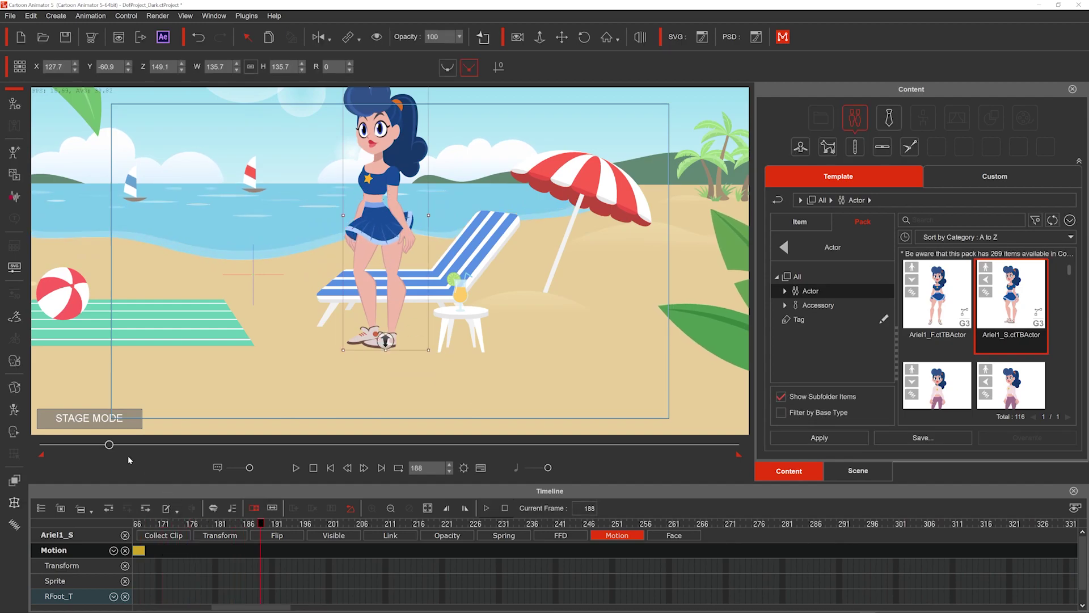
Set the actor's depth to about Z -0.9 at frame 0 and play back the full sit-to-stand animation
left_click_drag(114, 446, 44, 446)
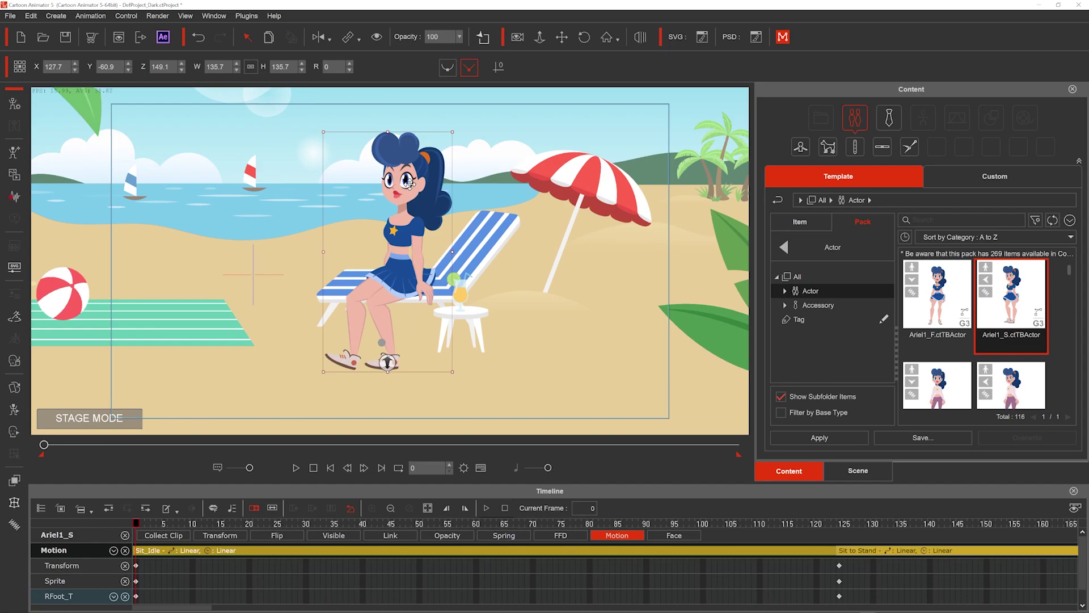
mouse_move(423, 193)
left_mouse_down()
mouse_move(412, 240)
mouse_move(412, 188)
left_mouse_up()
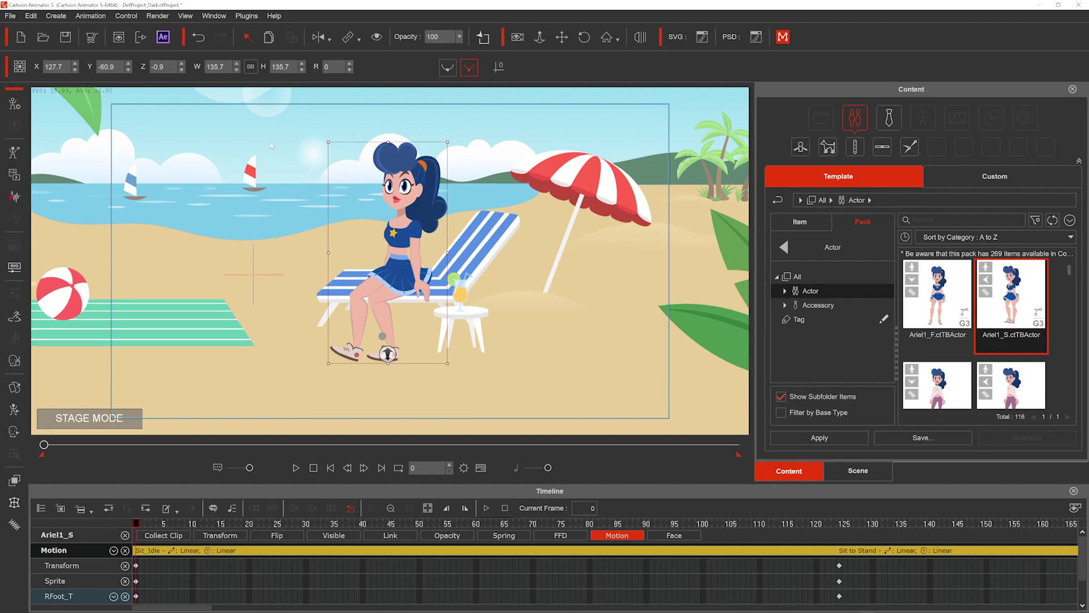
key("space")
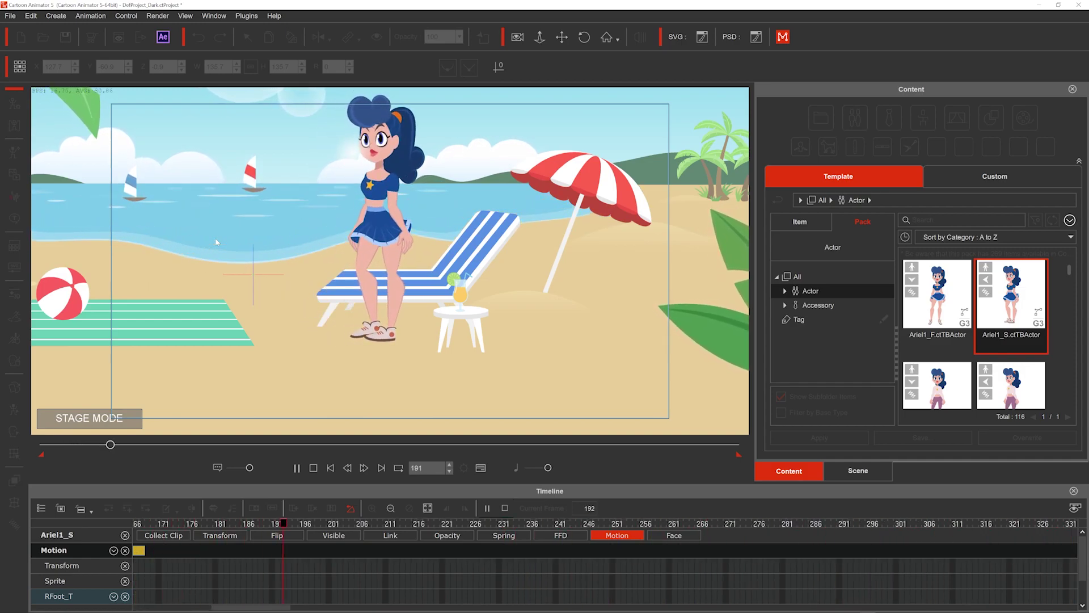
key("space")
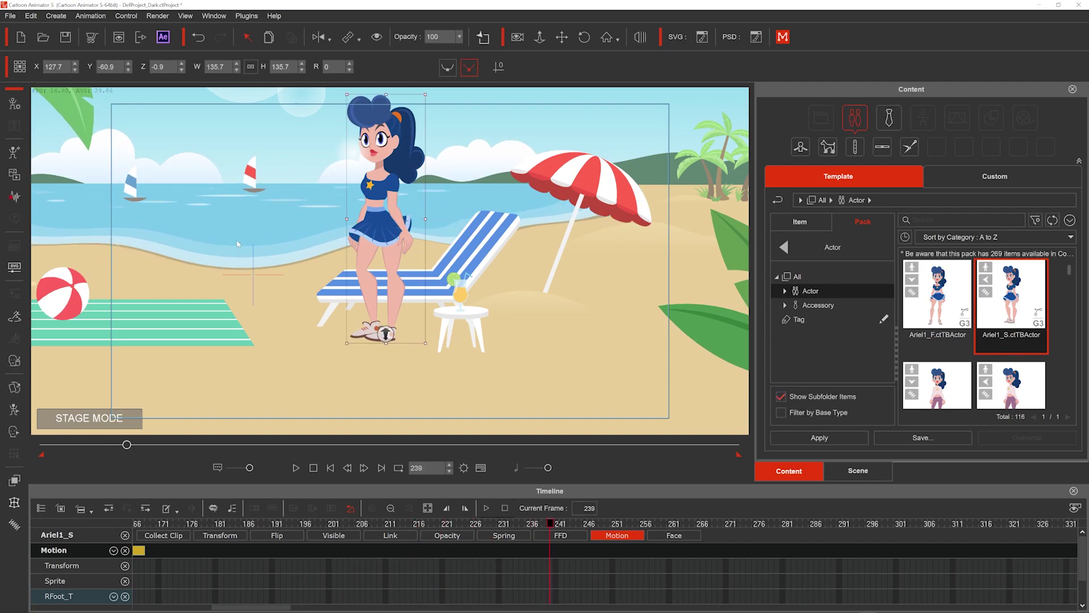